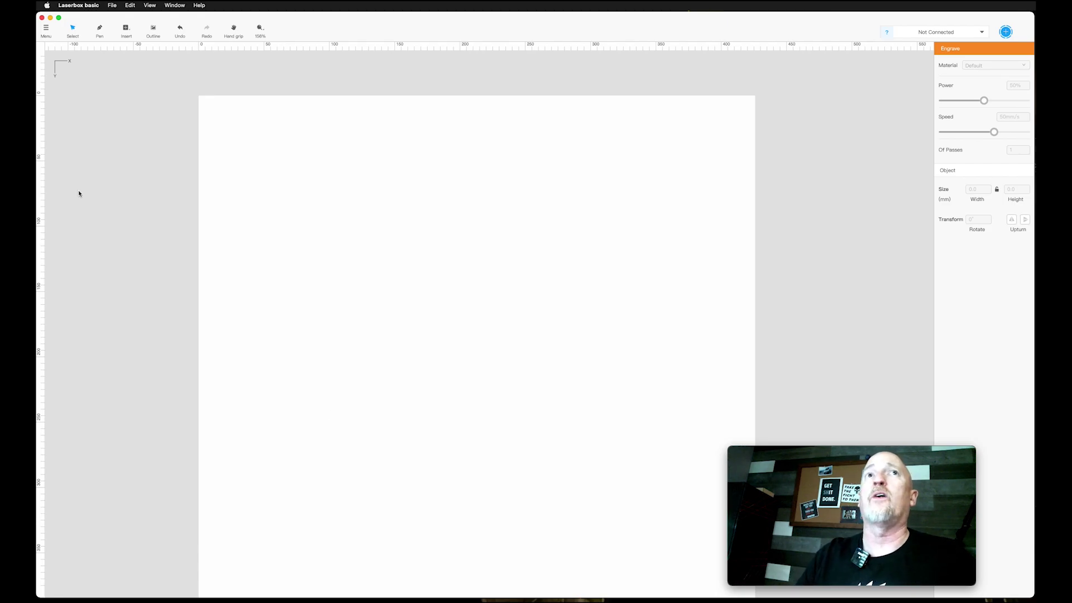
Check for available software updates and for firmware updates
{"action": "left_click", "coordinate": [46, 27]}
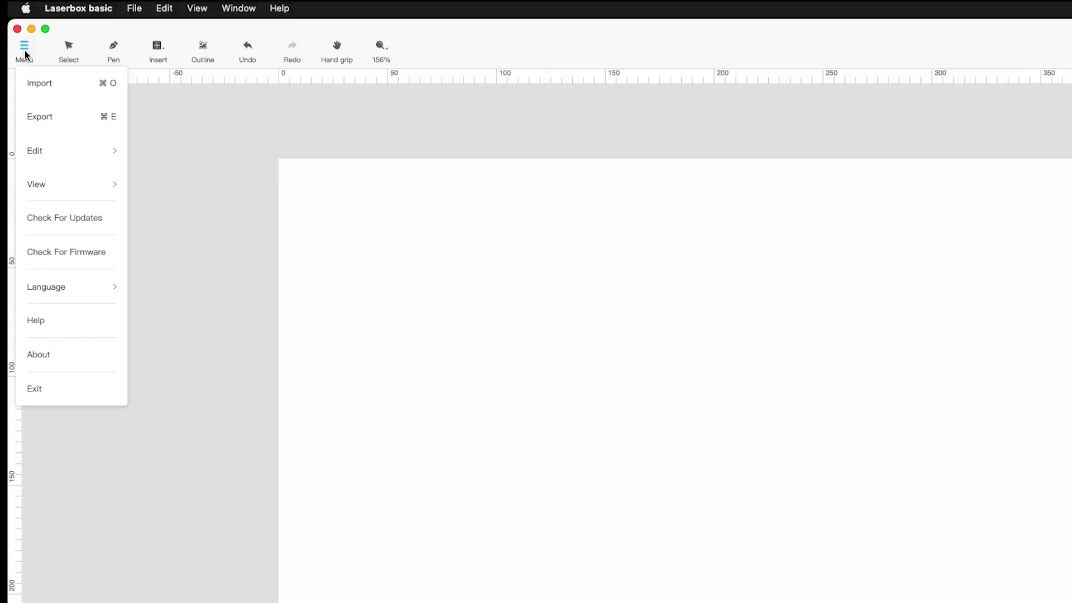
{"action": "left_click", "coordinate": [67, 215]}
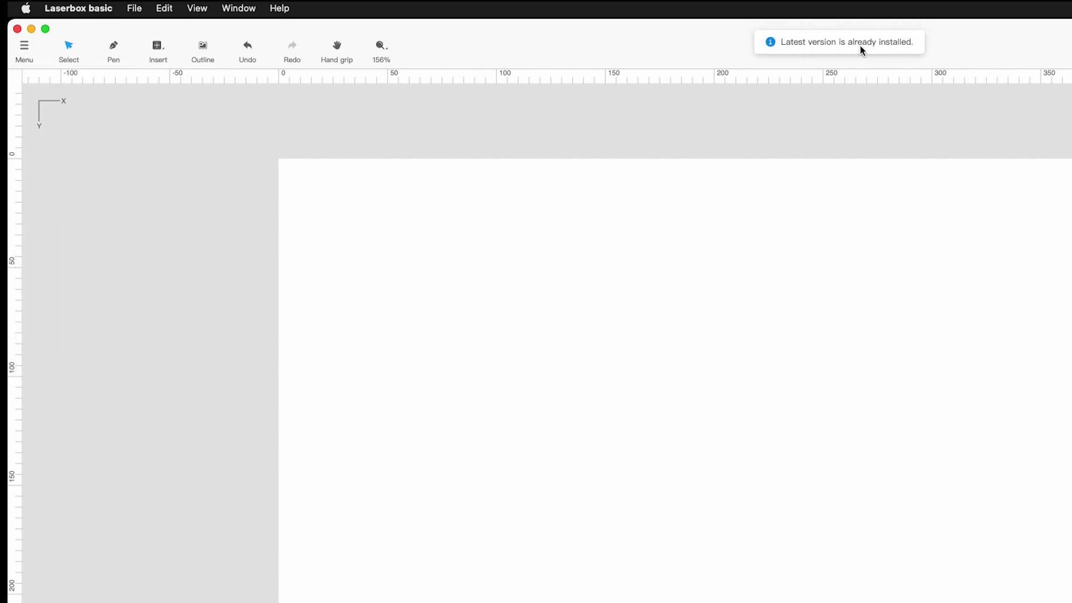
{"action": "left_click", "coordinate": [25, 52]}
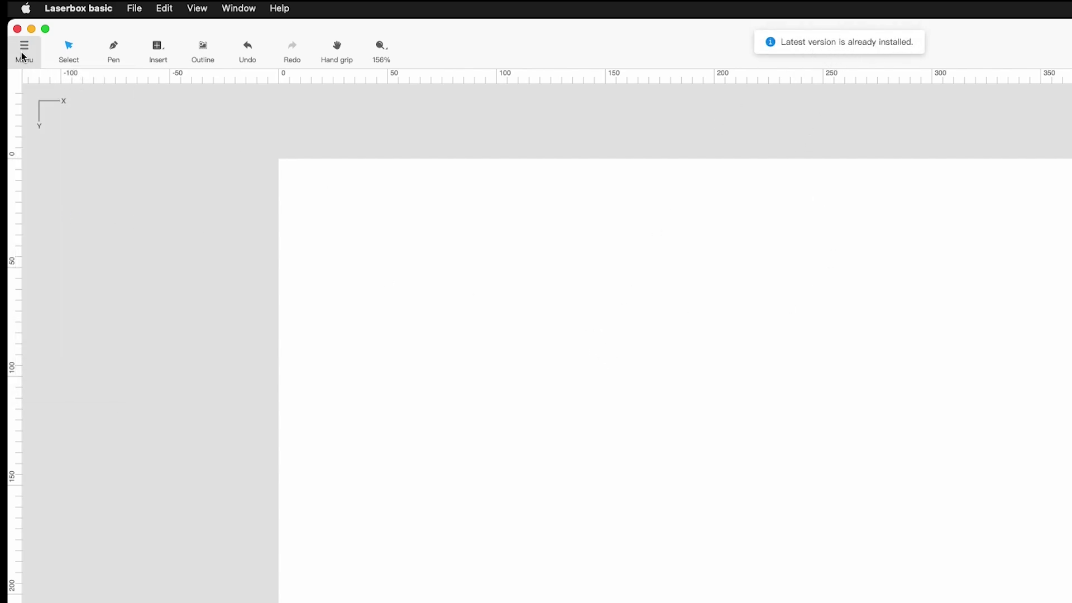
{"action": "left_click", "coordinate": [70, 252]}
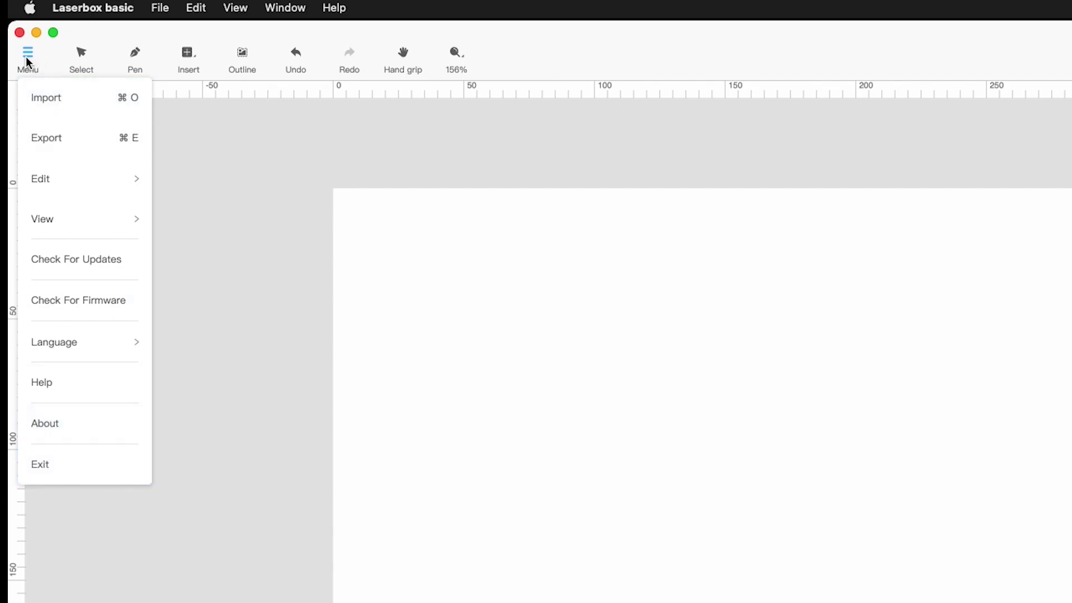
Try an area selection on the empty canvas and draw a three-point path with the Pen tool
{"action": "left_click", "coordinate": [81, 53]}
{"action": "left_click_drag", "start_coordinate": [319, 178], "coordinate": [651, 372]}
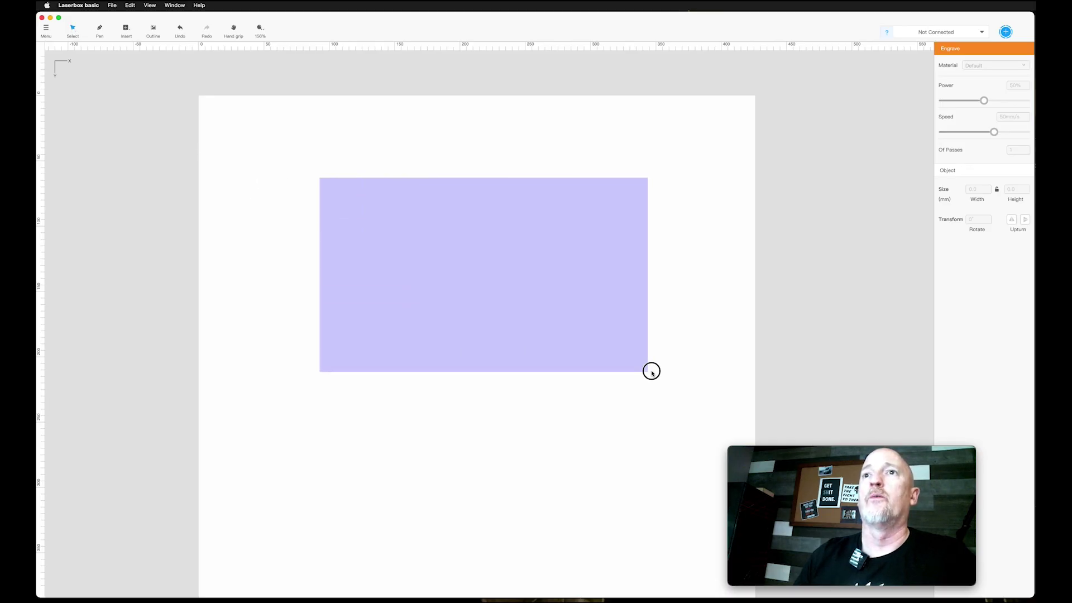
{"action": "left_click", "coordinate": [100, 30]}
{"action": "left_click", "coordinate": [324, 230]}
{"action": "left_click", "coordinate": [506, 469]}
{"action": "left_click", "coordinate": [650, 312]}
Insert a circle about 67 mm in diameter in the upper-left part of the canvas
{"action": "left_click", "coordinate": [131, 33]}
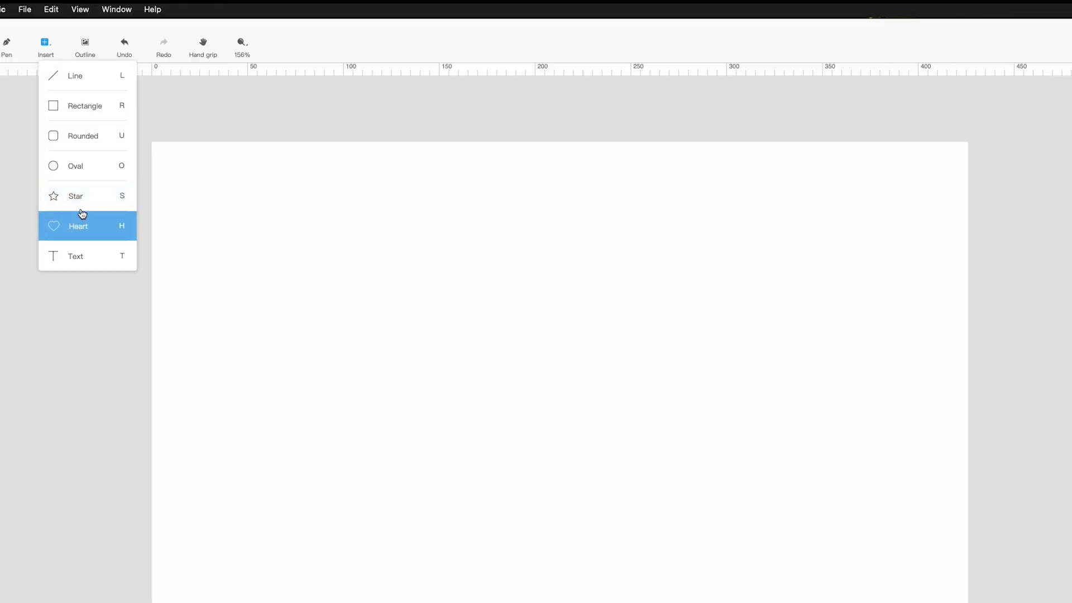
{"action": "left_click", "coordinate": [76, 165]}
{"action": "left_click_drag", "start_coordinate": [295, 233], "coordinate": [423, 433]}
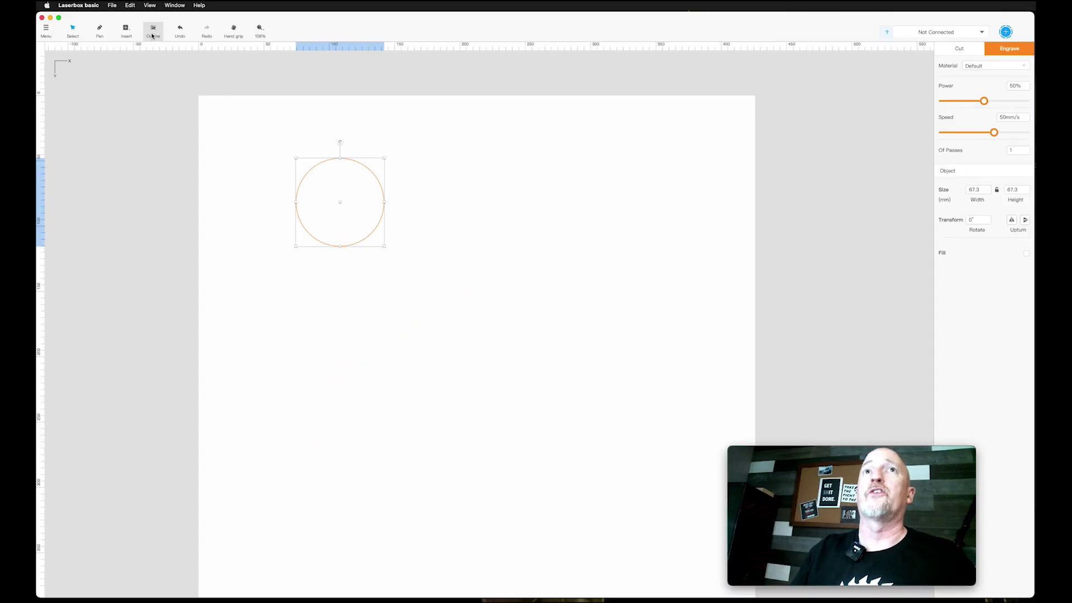
Insert a text object reading "Test Text" below the circle
{"action": "left_click", "coordinate": [126, 29]}
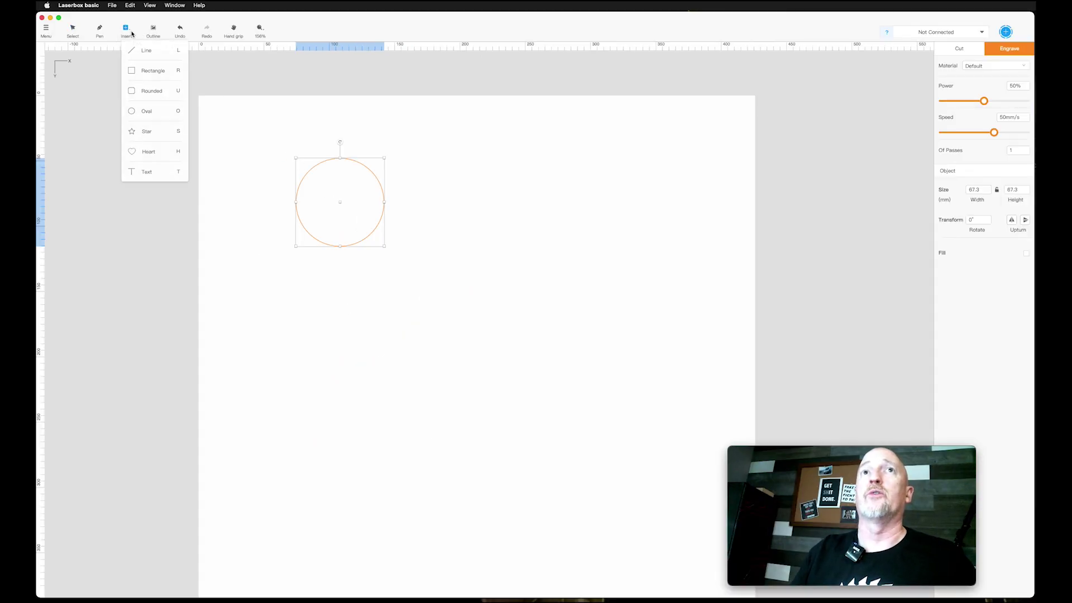
{"action": "left_click", "coordinate": [147, 170]}
{"action": "left_click", "coordinate": [350, 308]}
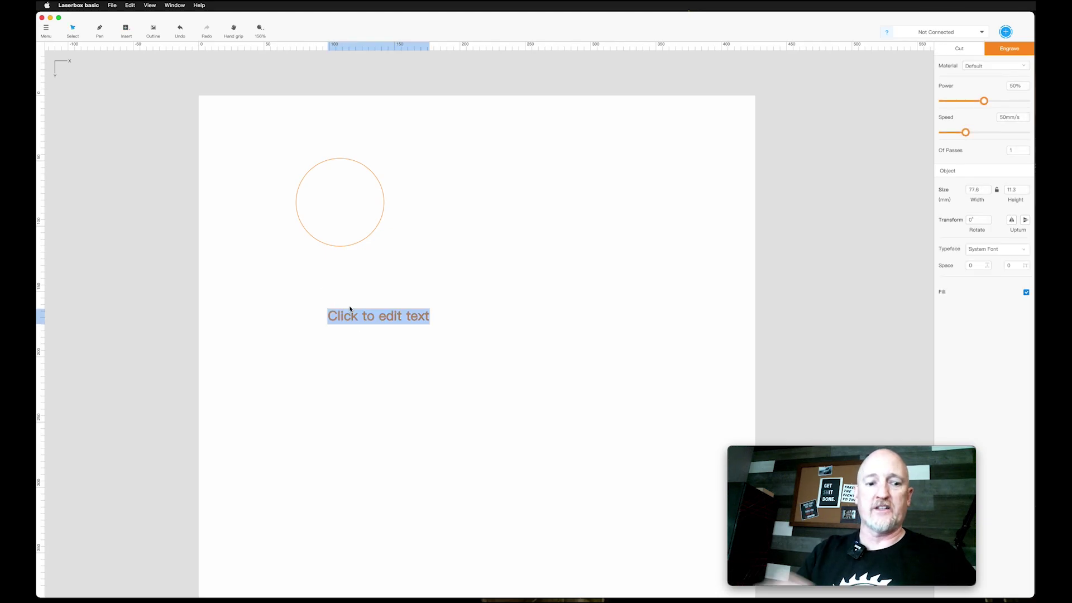
{"action": "type", "text": "Test Text"}
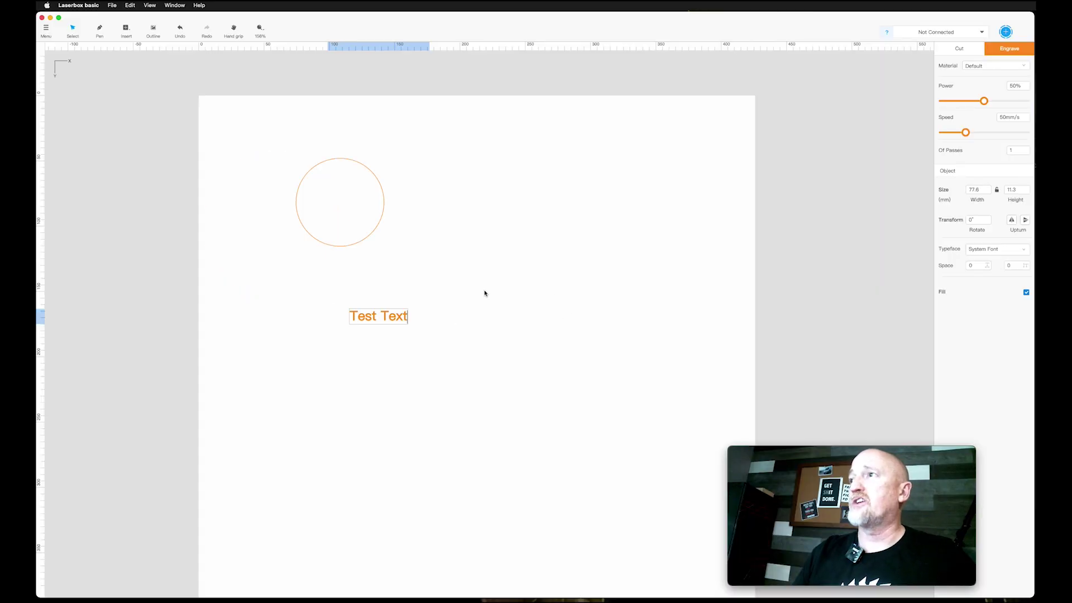
Change the typeface of "Test Text" to Blackletter
{"action": "double_click", "coordinate": [396, 317]}
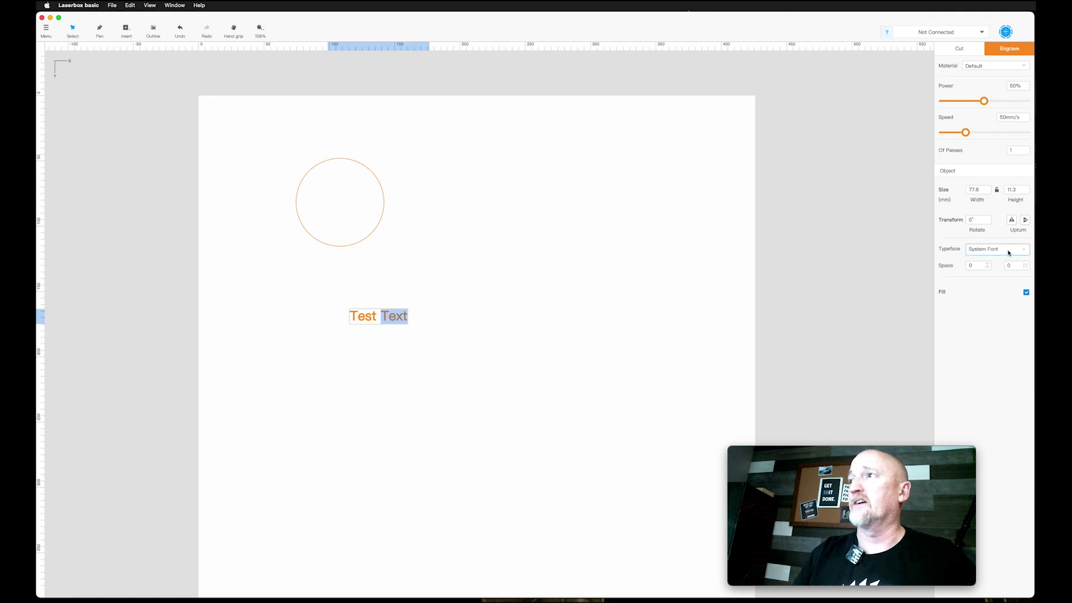
{"action": "left_click", "coordinate": [1008, 253]}
{"action": "left_click", "coordinate": [983, 317]}
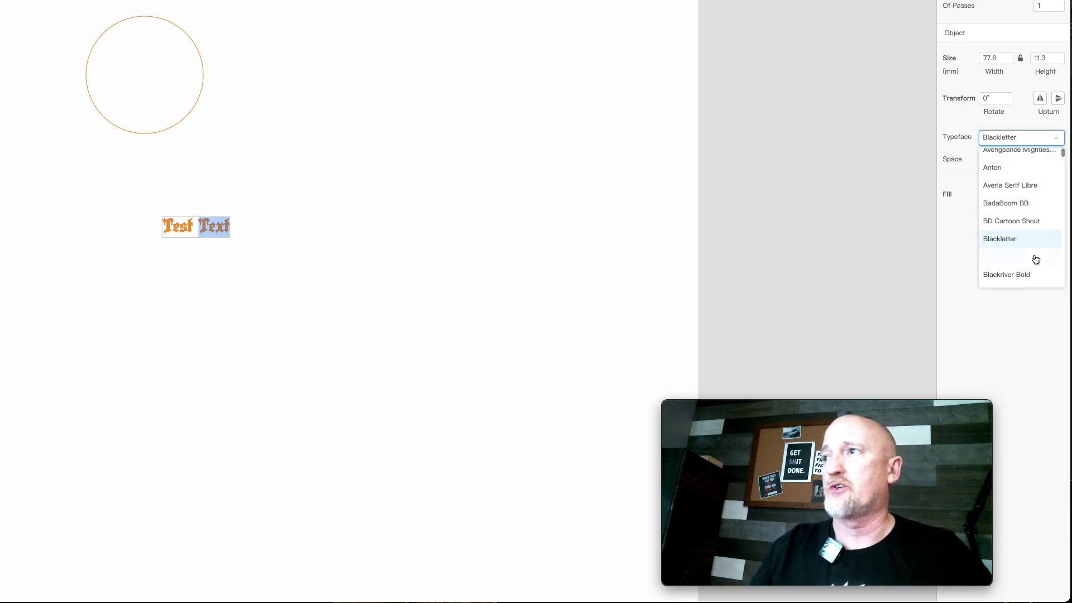
{"action": "left_click", "coordinate": [945, 258]}
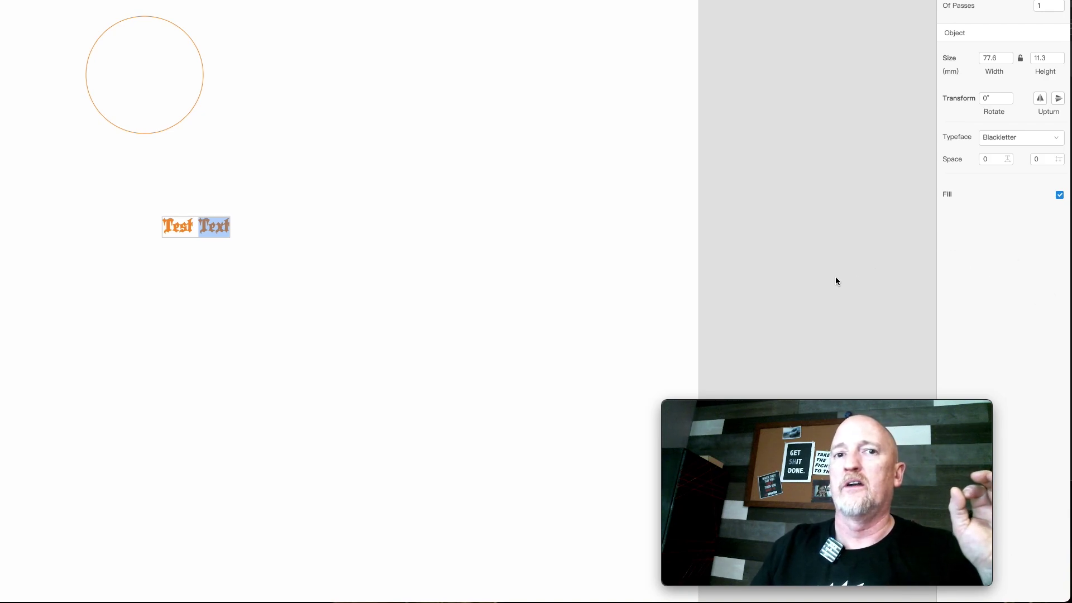
{"action": "left_click", "coordinate": [99, 219]}
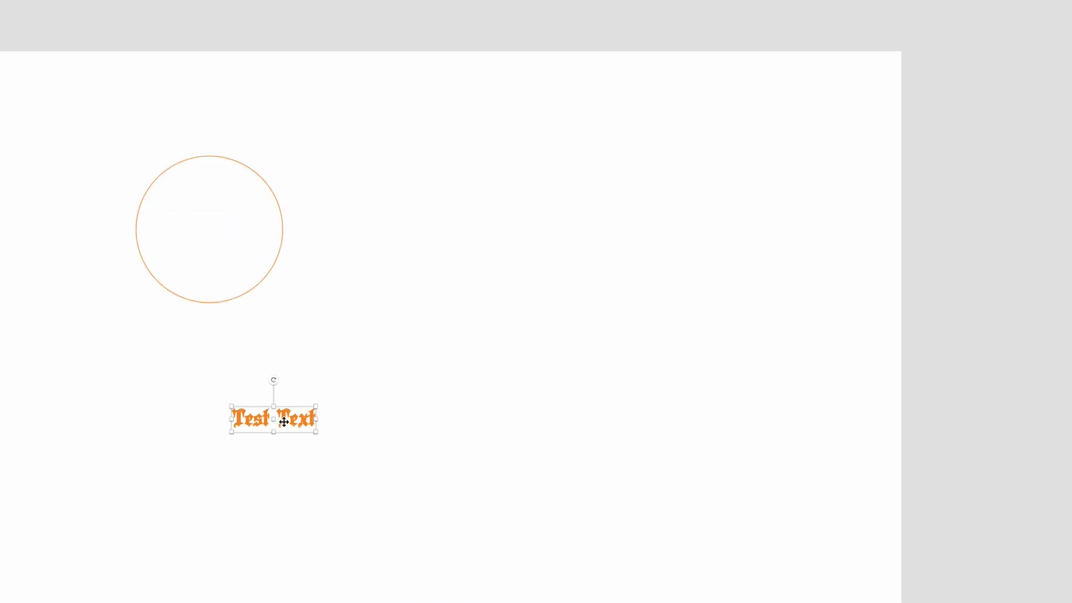
Enlarge the "Test Text" object, then delete it from the canvas
{"action": "left_click_drag", "start_coordinate": [316, 433], "coordinate": [427, 520]}
{"action": "left_click_drag", "start_coordinate": [182, 385], "coordinate": [562, 528]}
{"action": "key", "text": "Delete"}
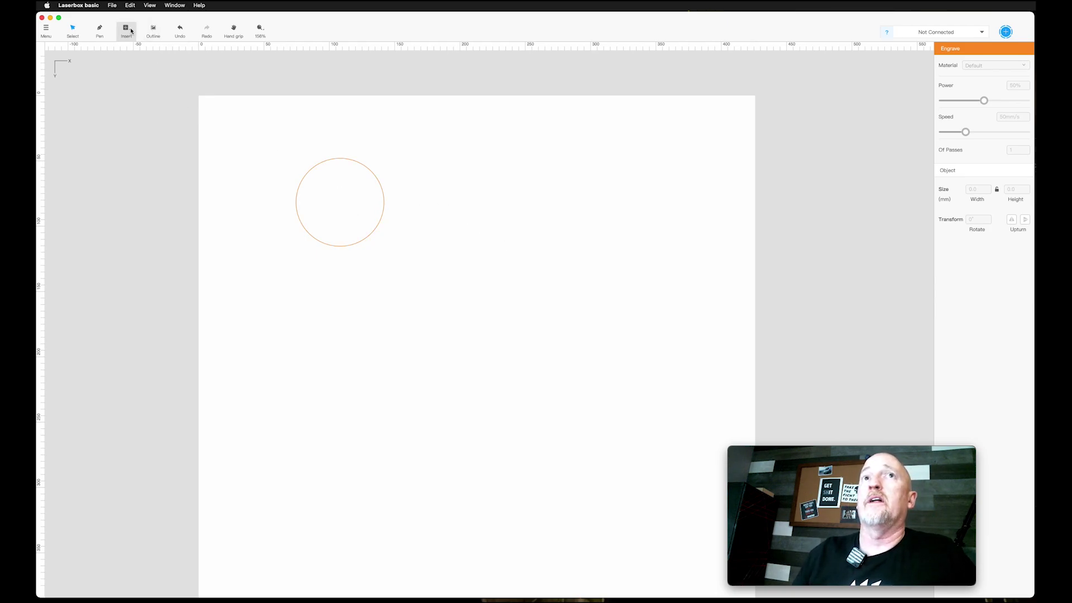
Import the logo image Build Dad Build-01.png from the New Logo folder and set its width to 100 mm
{"action": "left_click", "coordinate": [46, 29]}
{"action": "left_click", "coordinate": [55, 56]}
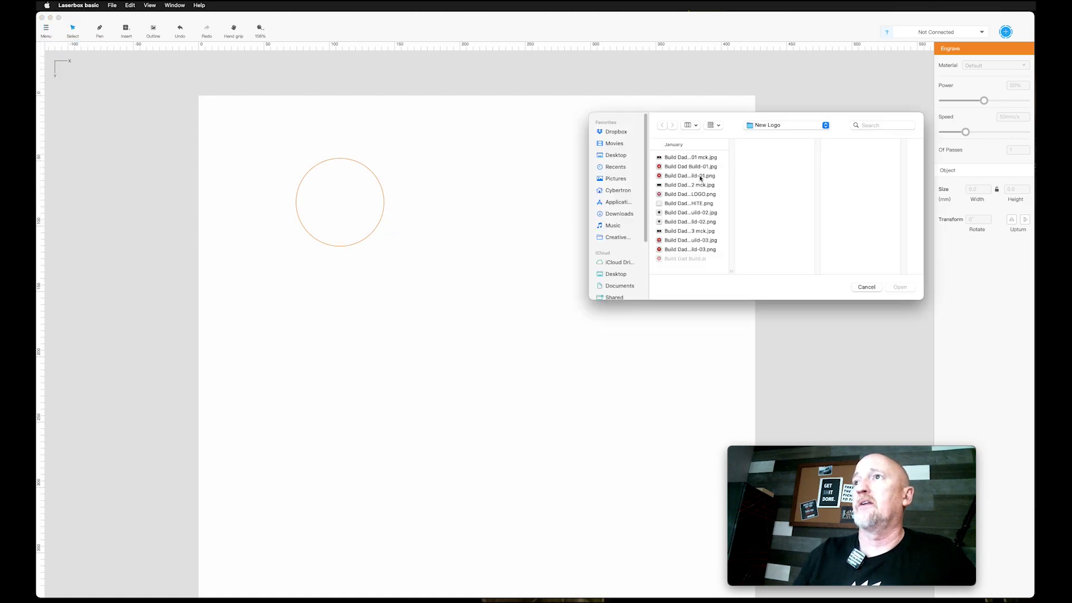
{"action": "left_click", "coordinate": [701, 177]}
{"action": "left_click", "coordinate": [900, 288]}
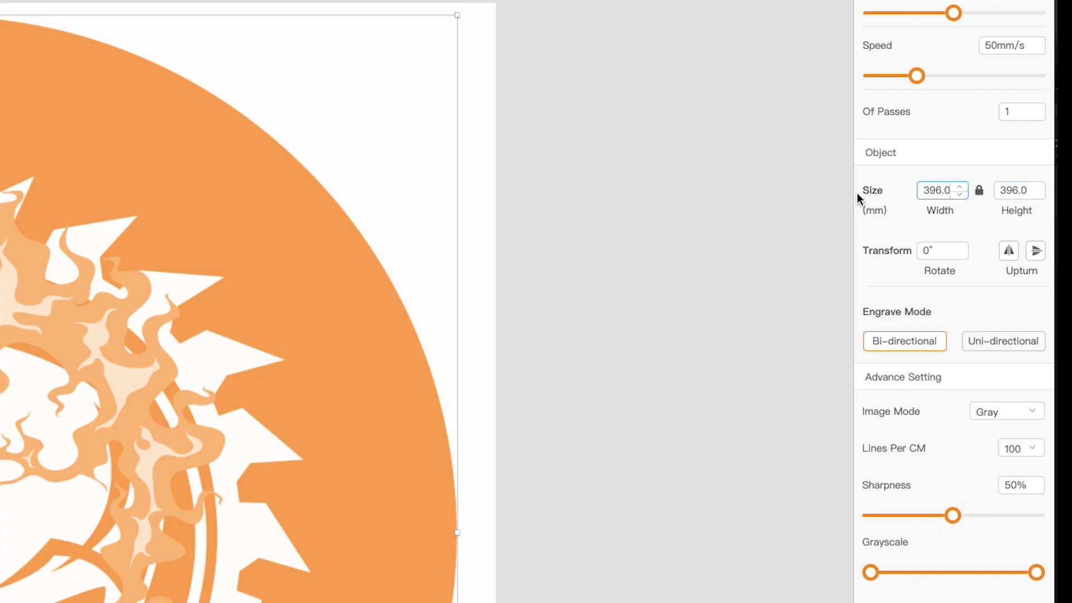
{"action": "left_click", "coordinate": [950, 193]}
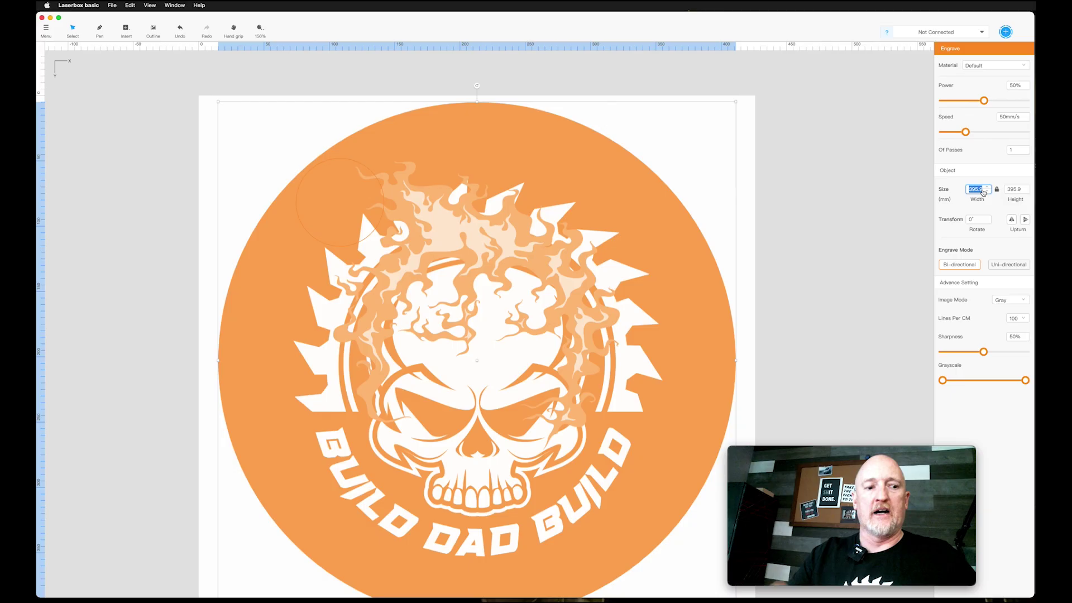
{"action": "type", "text": "100"}
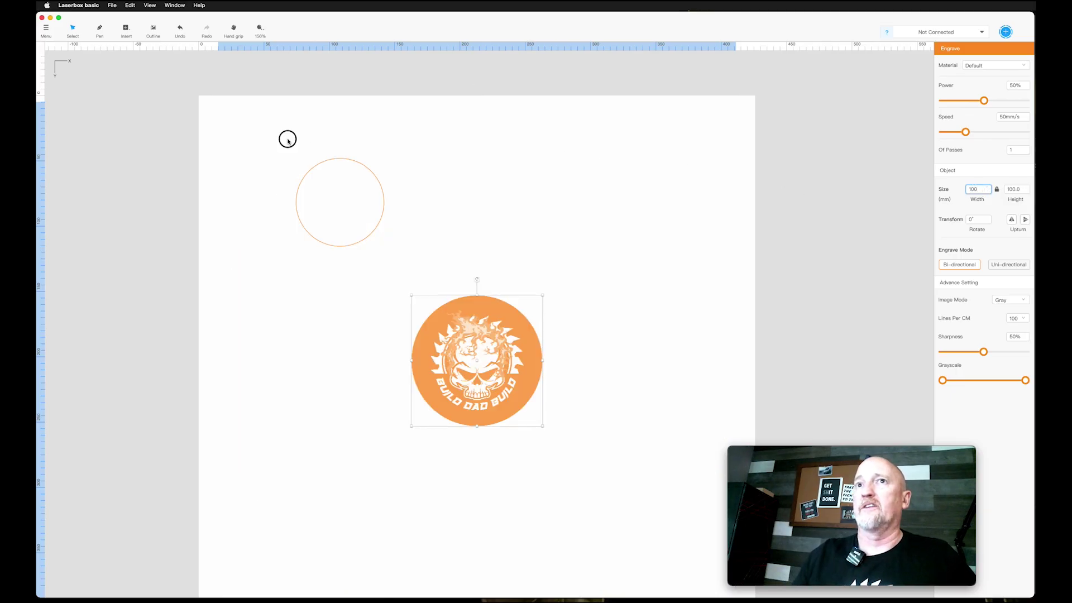
Delete the circle above the imported logo
{"action": "left_click_drag", "start_coordinate": [262, 146], "coordinate": [456, 253]}
{"action": "key", "text": "Delete"}
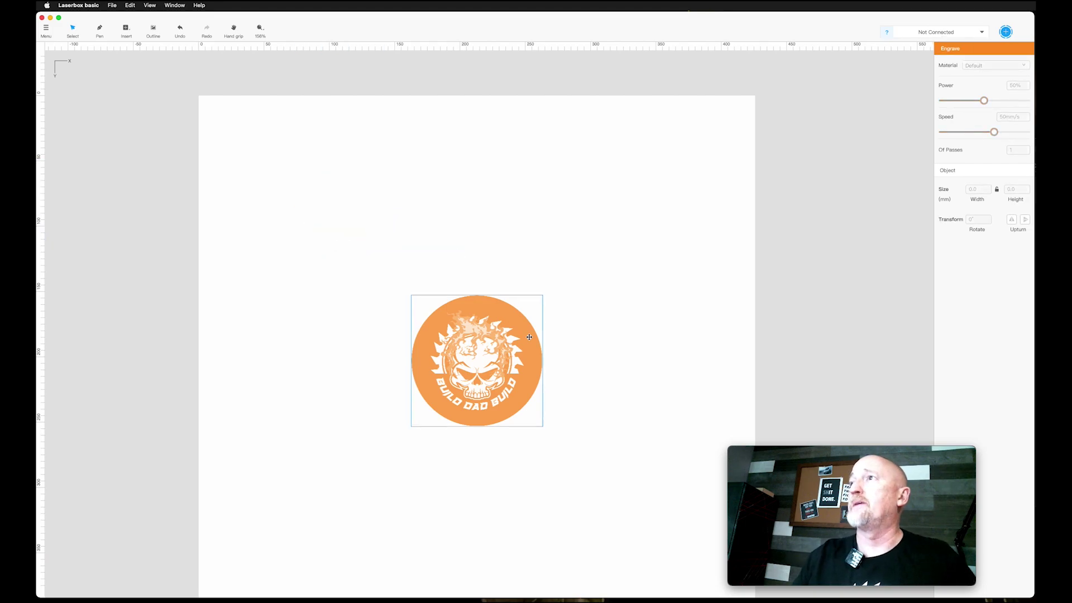
Generate an outline around the imported logo with the Outline tool
{"action": "left_click", "coordinate": [452, 319]}
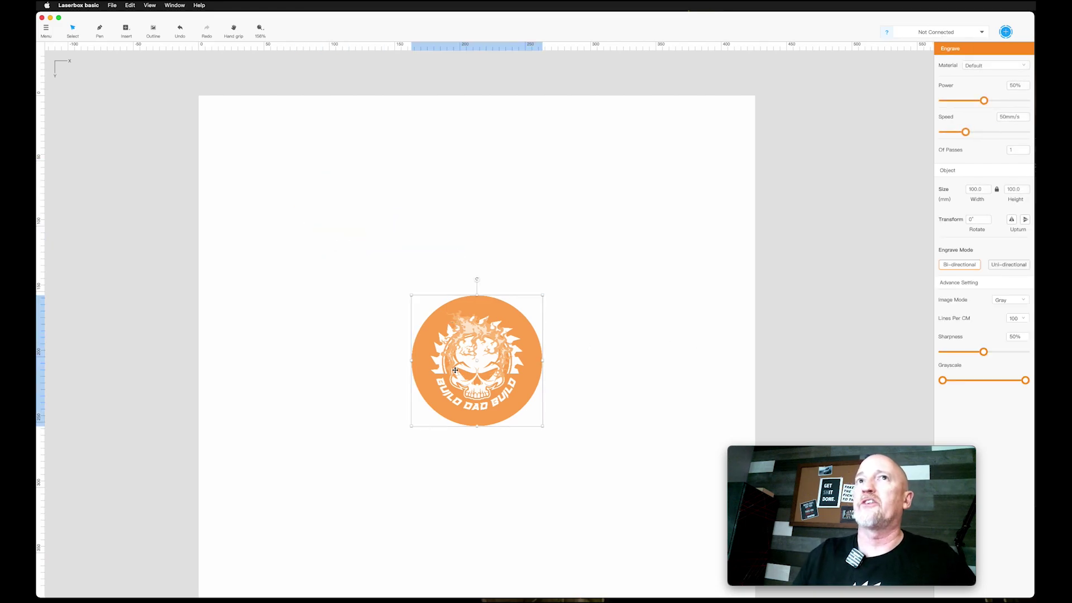
{"action": "left_click", "coordinate": [153, 31]}
{"action": "left_click", "coordinate": [422, 384]}
Move the logo away from its outline and bring it back, centred inside the outline
{"action": "left_click_drag", "start_coordinate": [418, 433], "coordinate": [618, 197]}
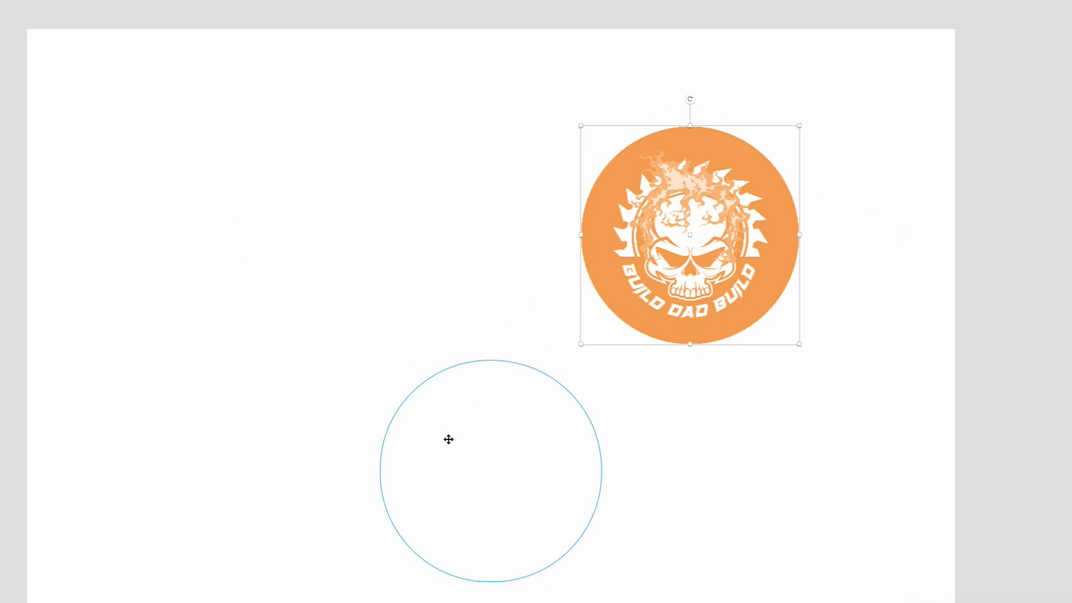
{"action": "left_click_drag", "start_coordinate": [670, 252], "coordinate": [511, 465]}
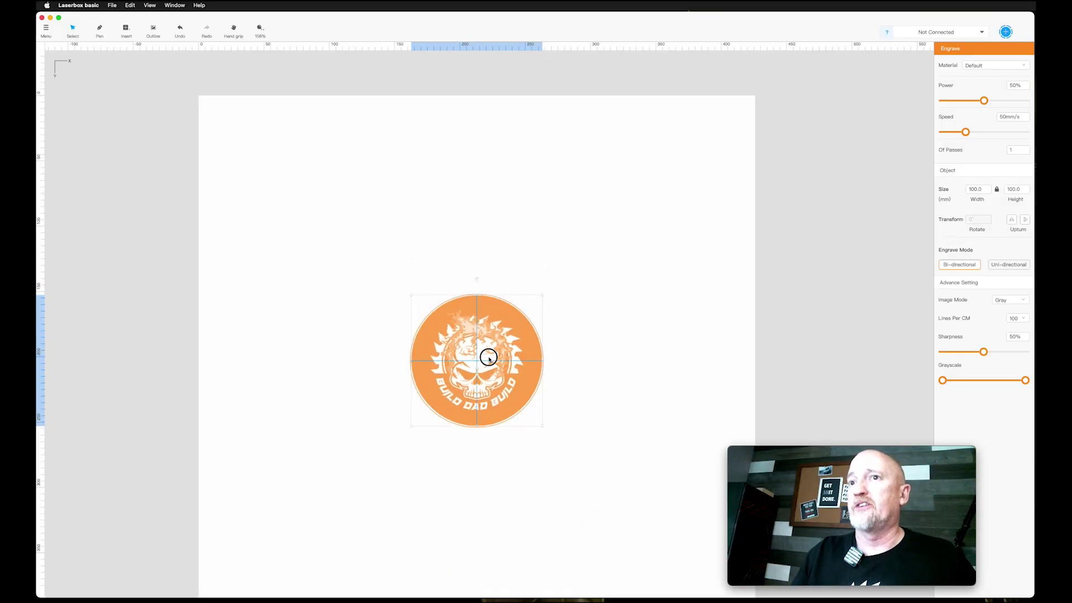
{"action": "left_click_drag", "start_coordinate": [488, 358], "coordinate": [489, 357]}
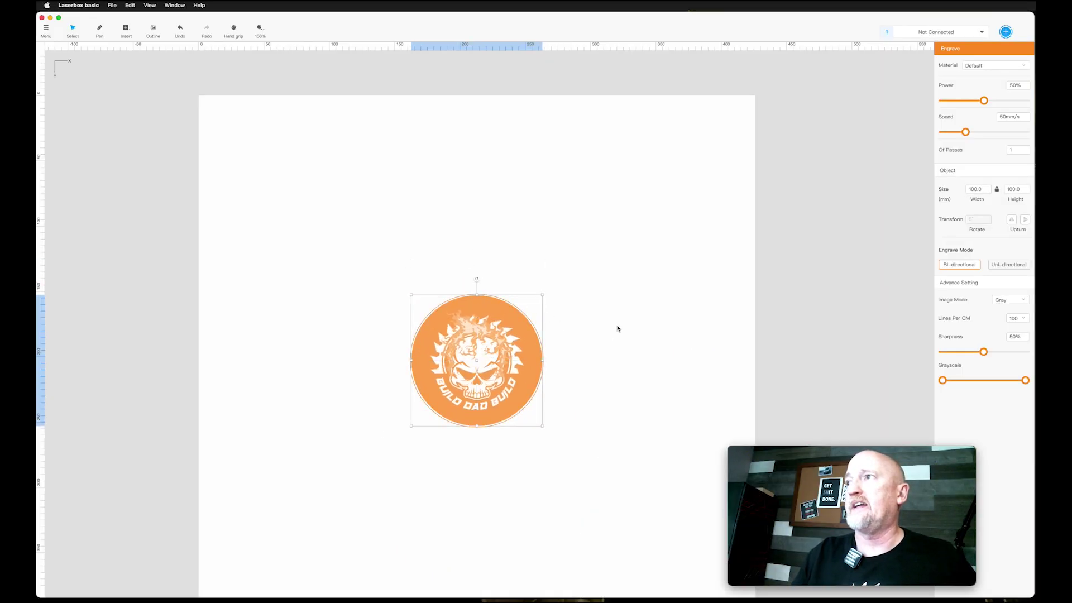
Examine the outlined logo and its placement on the canvas at different zoom levels with the Hand grip tool
{"action": "left_click", "coordinate": [234, 29]}
{"action": "scroll", "coordinate": [472, 180], "scroll_direction": "up", "scroll_amount": 2}
{"action": "scroll", "coordinate": [471, 180], "scroll_direction": "right", "scroll_amount": 2}
{"action": "scroll", "coordinate": [472, 180], "scroll_direction": "down", "scroll_amount": 2}
{"action": "scroll", "coordinate": [472, 181], "scroll_direction": "left", "scroll_amount": 2}
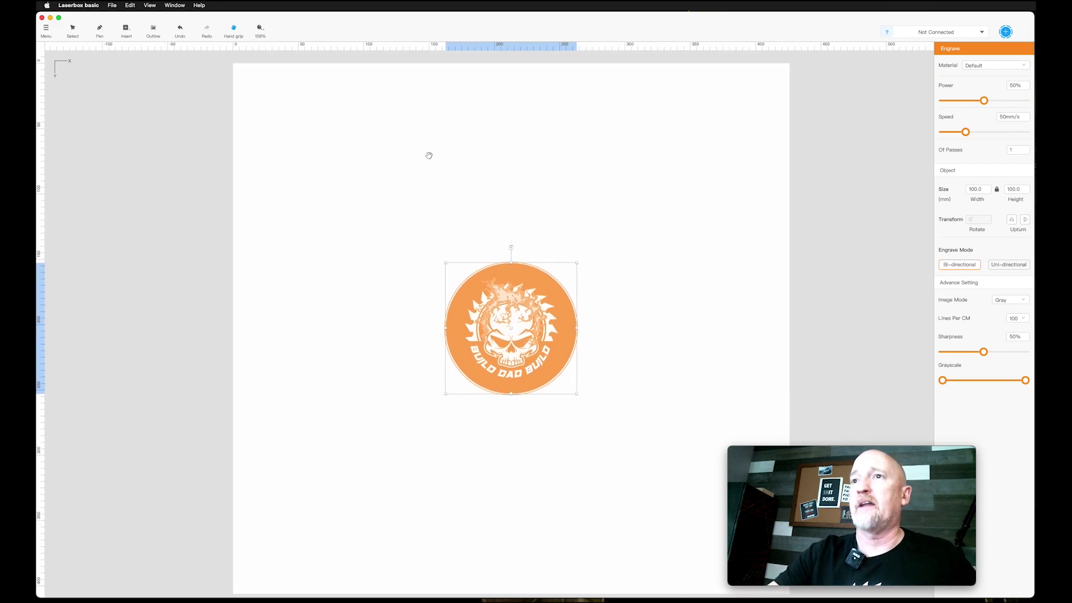
{"action": "scroll", "coordinate": [429, 156], "scroll_direction": "down", "scroll_amount": 3}
{"action": "scroll", "coordinate": [429, 155], "scroll_direction": "down", "scroll_amount": 1}
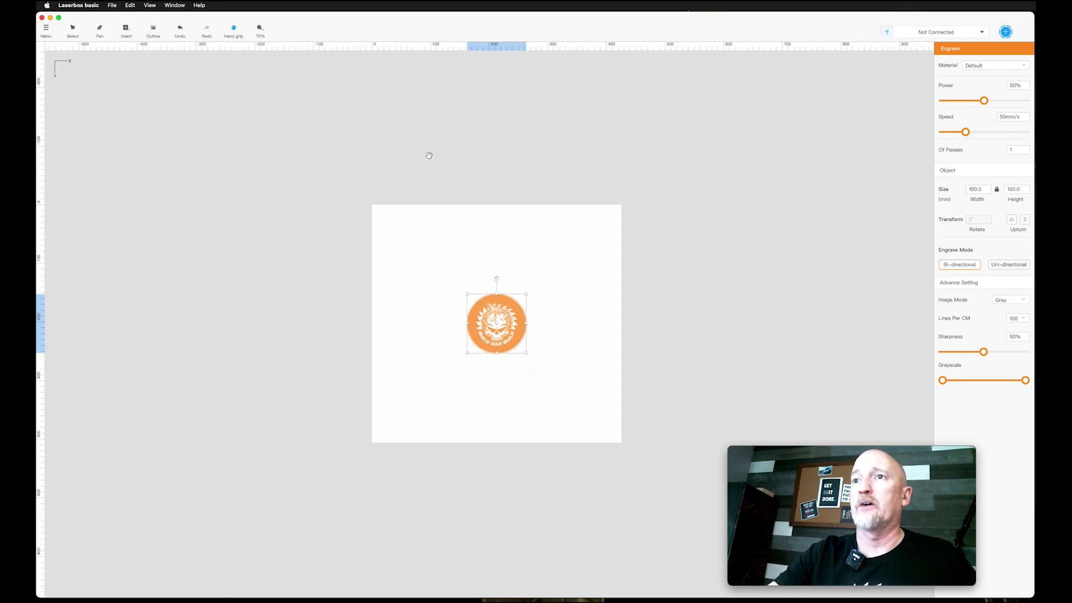
{"action": "scroll", "coordinate": [429, 155], "scroll_direction": "up", "scroll_amount": 1}
{"action": "scroll", "coordinate": [428, 155], "scroll_direction": "up", "scroll_amount": 4}
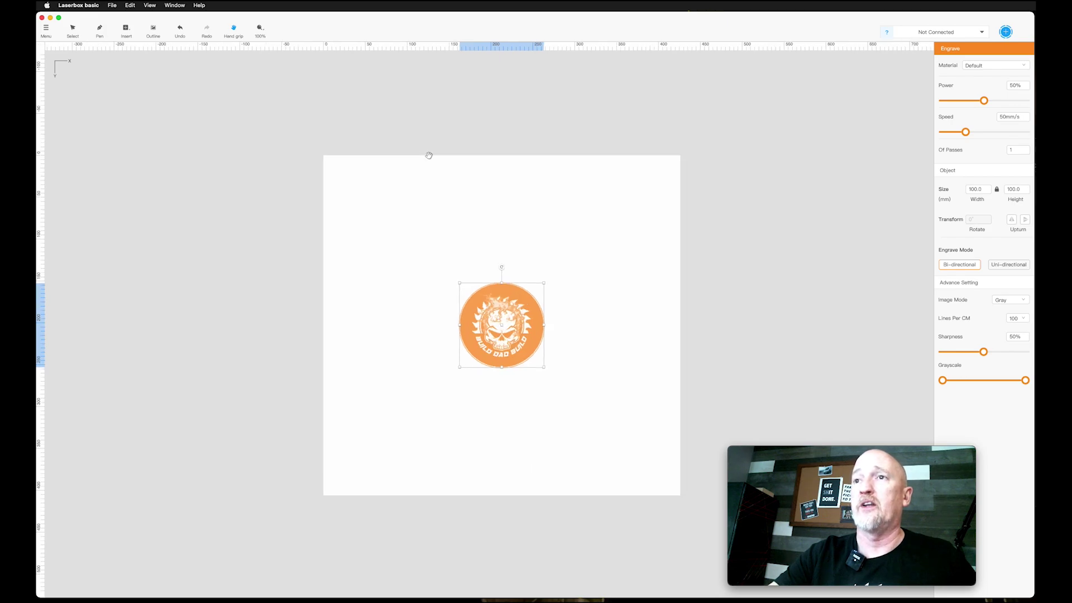
{"action": "left_click", "coordinate": [73, 29]}
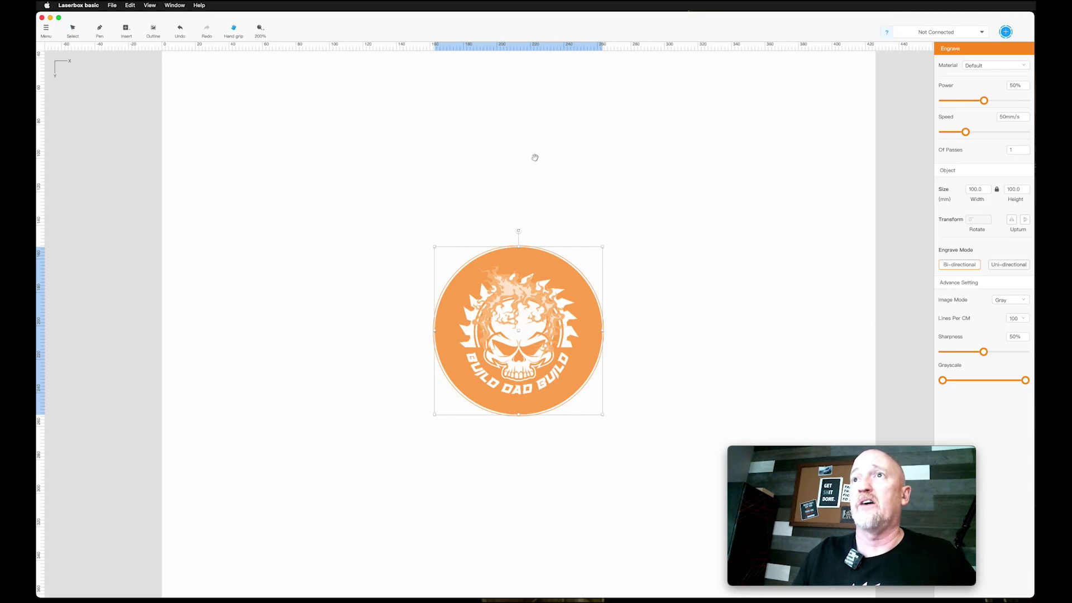
{"action": "mouse_move", "coordinate": [537, 153]}
{"action": "left_mouse_down"}
{"action": "mouse_move", "coordinate": [507, 167]}
{"action": "mouse_move", "coordinate": [523, 155]}
{"action": "left_mouse_up"}
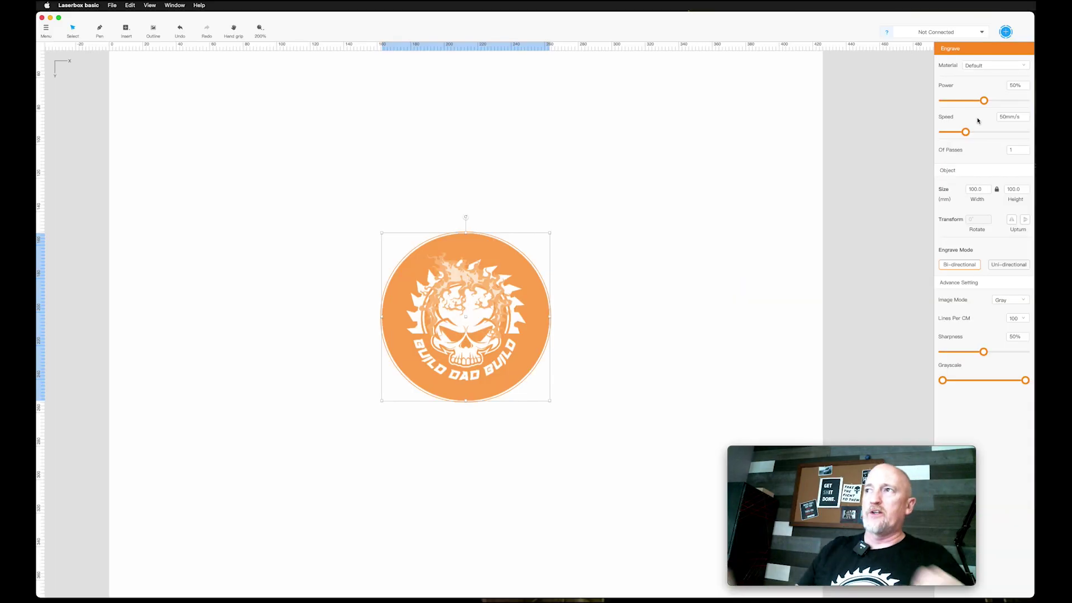
Set the logo's engraving material to Corrugated Fiberboard
{"action": "left_click", "coordinate": [986, 201]}
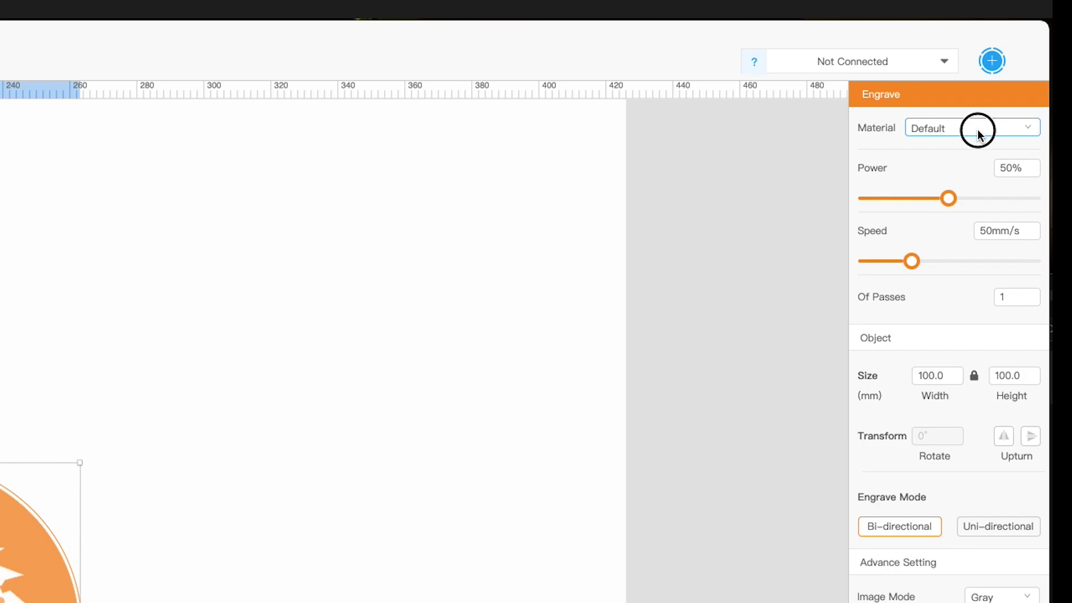
{"action": "left_click", "coordinate": [977, 130]}
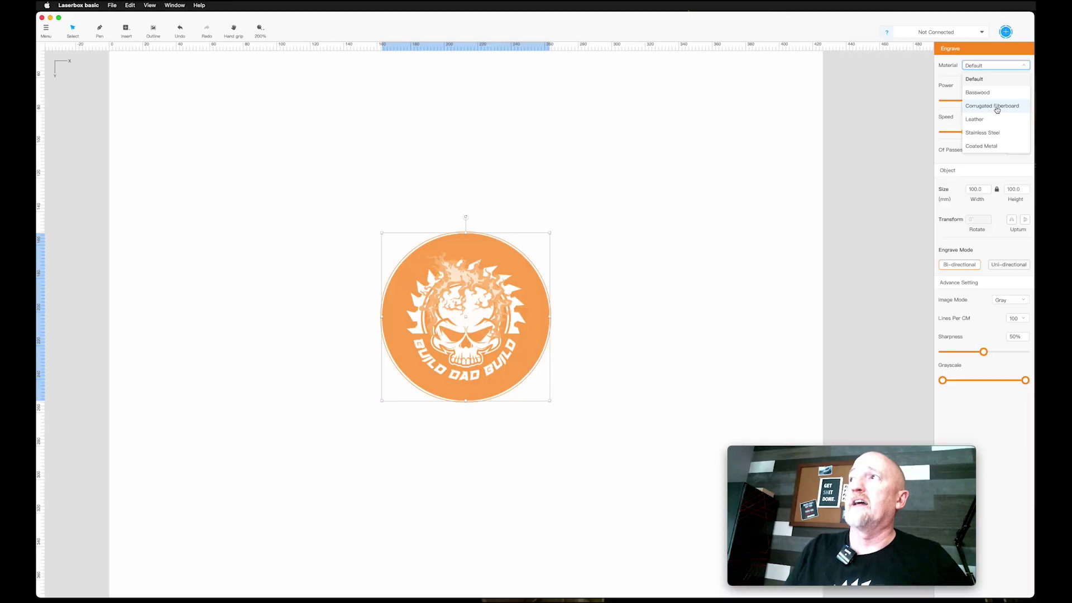
{"action": "left_click", "coordinate": [986, 106]}
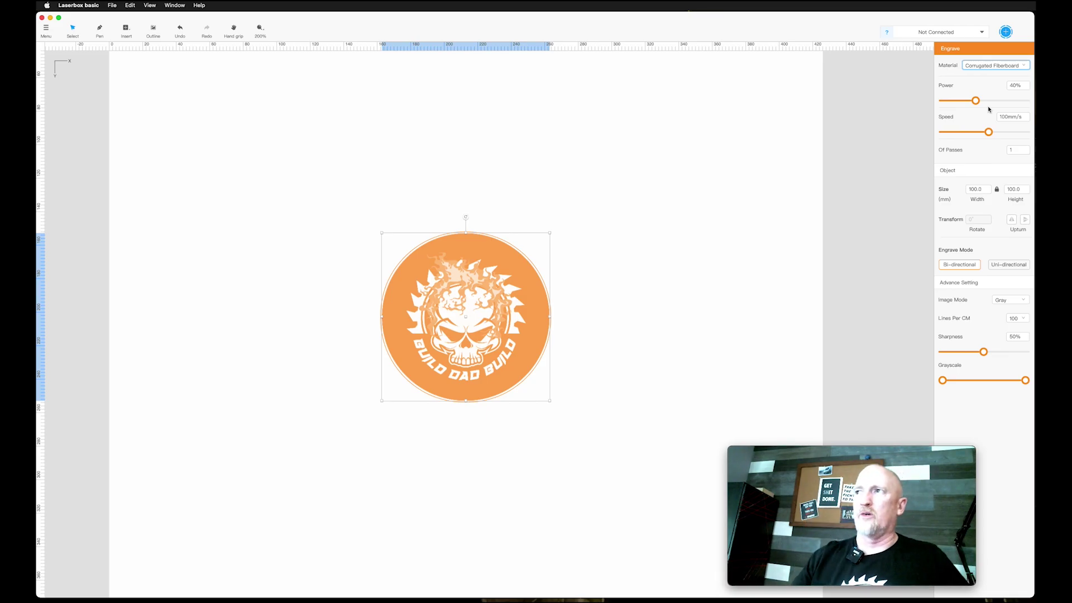
Try the Basswood preset for the logo, and set its engraving material to Stainless Steel
{"action": "left_click", "coordinate": [1011, 66]}
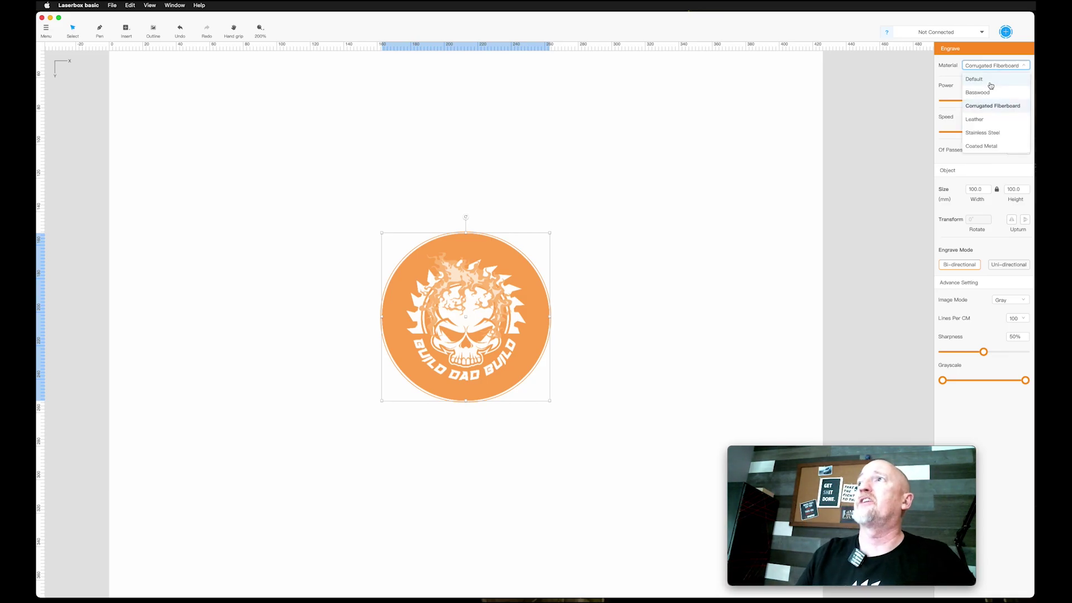
{"action": "left_click", "coordinate": [988, 78]}
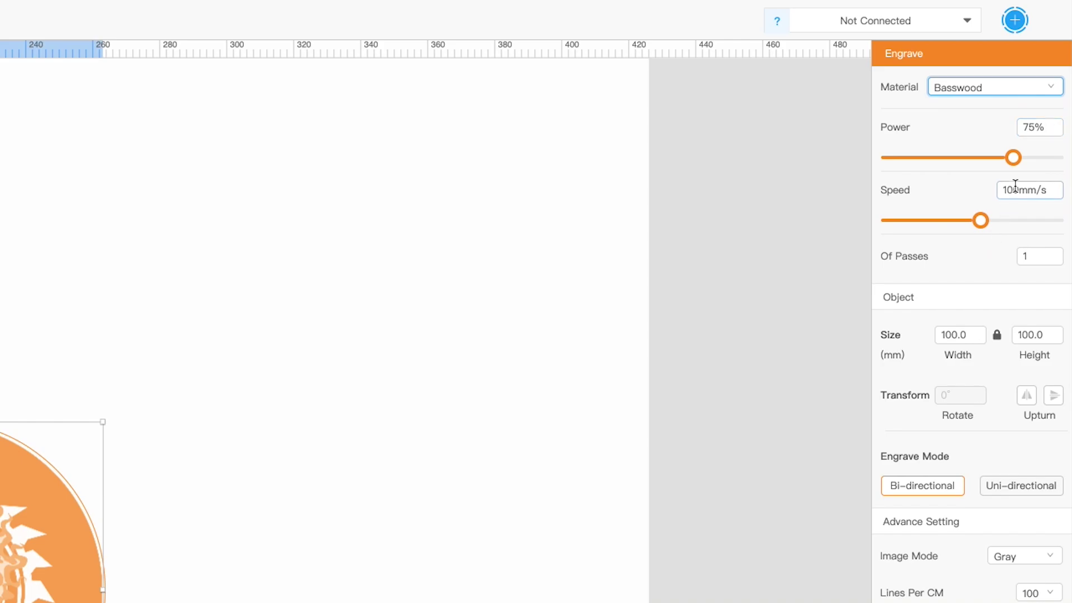
{"action": "left_click", "coordinate": [980, 91]}
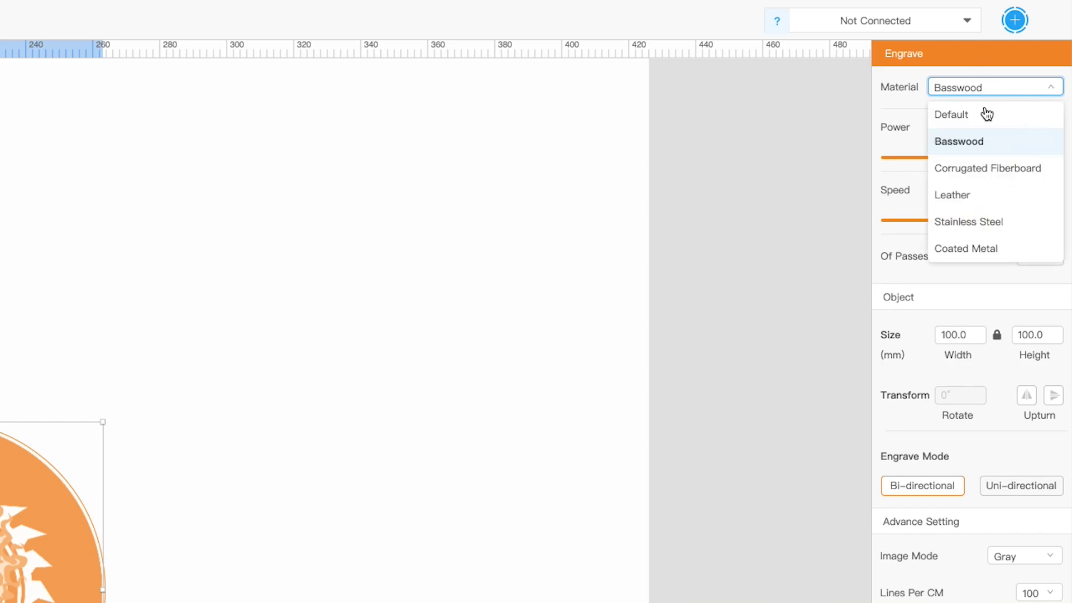
{"action": "left_click", "coordinate": [979, 220]}
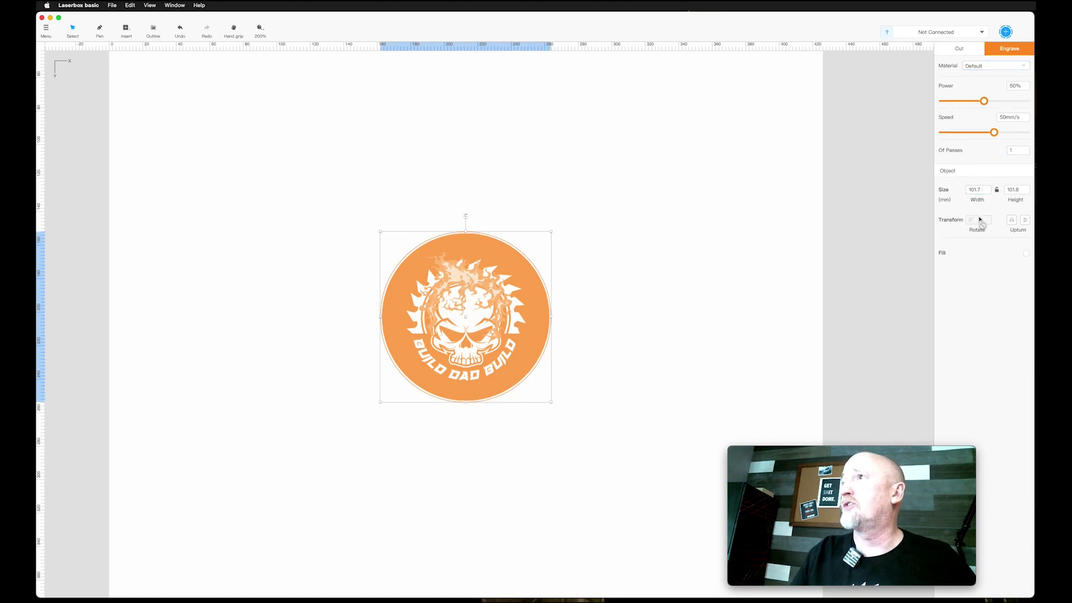
Move the circular outline off the logo to the empty canvas area above and to its right
{"action": "left_click", "coordinate": [582, 157]}
{"action": "left_click_drag", "start_coordinate": [469, 264], "coordinate": [638, 180]}
Rotate the logo to 90° and bring it back upright with a 360° rotation
{"action": "left_click", "coordinate": [468, 299]}
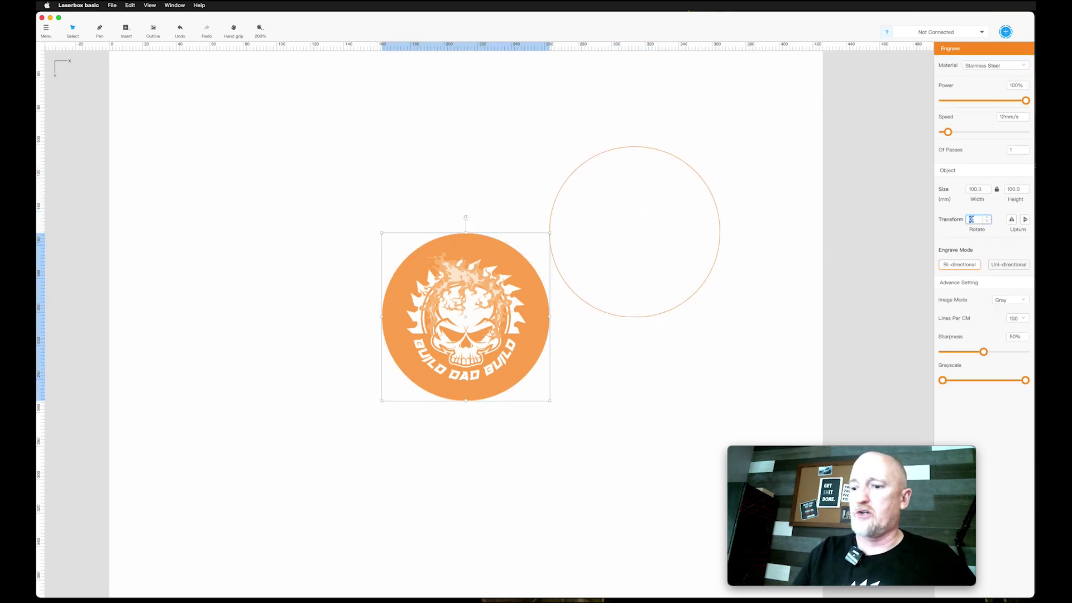
{"action": "type", "text": "90"}
{"action": "key", "text": "Return"}
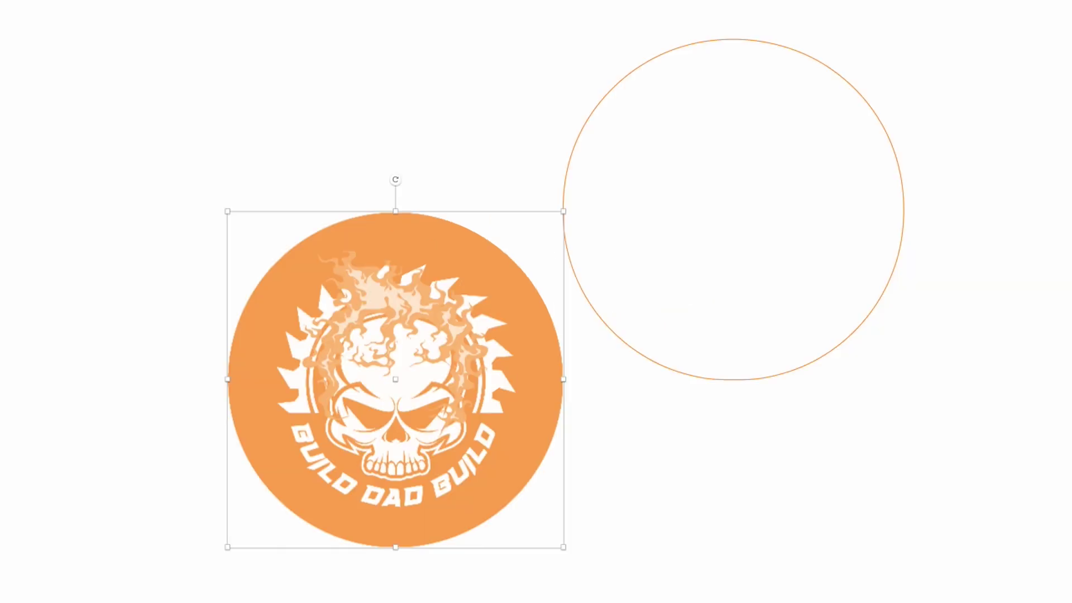
Try flipping the logo horizontally and vertically, undoing each flip
{"action": "key", "text": "ctrl+shift+h"}
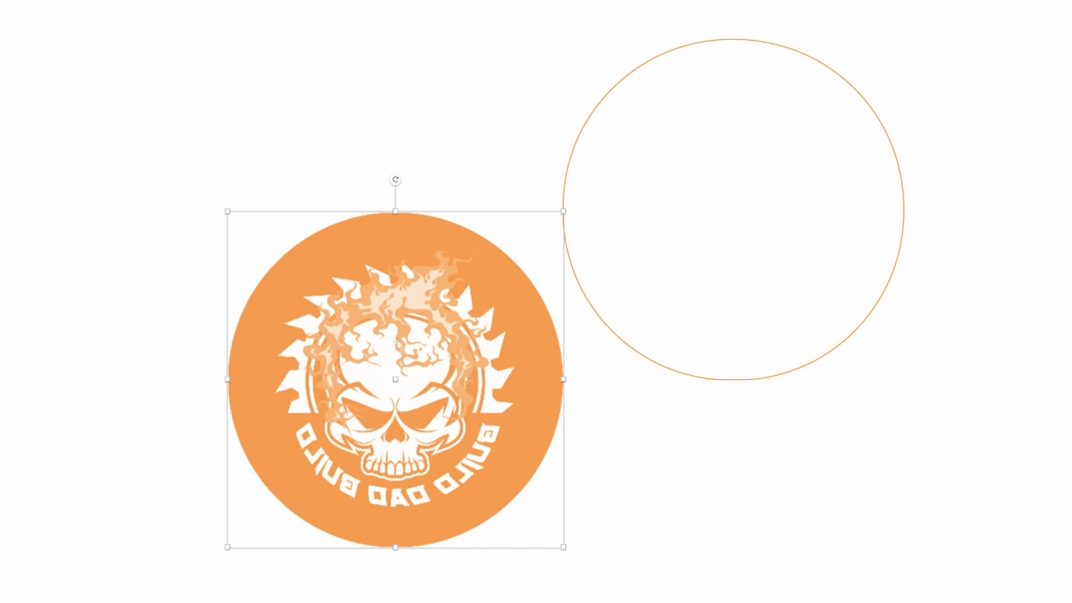
{"action": "key", "text": "ctrl+z"}
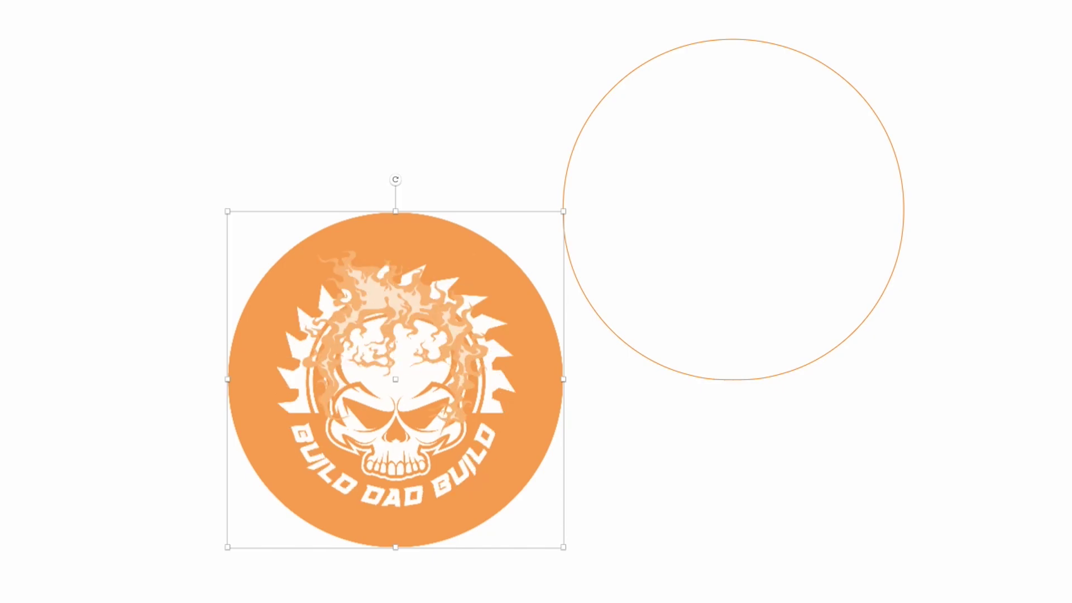
{"action": "key", "text": "ctrl+shift+v"}
{"action": "key", "text": "ctrl+z"}
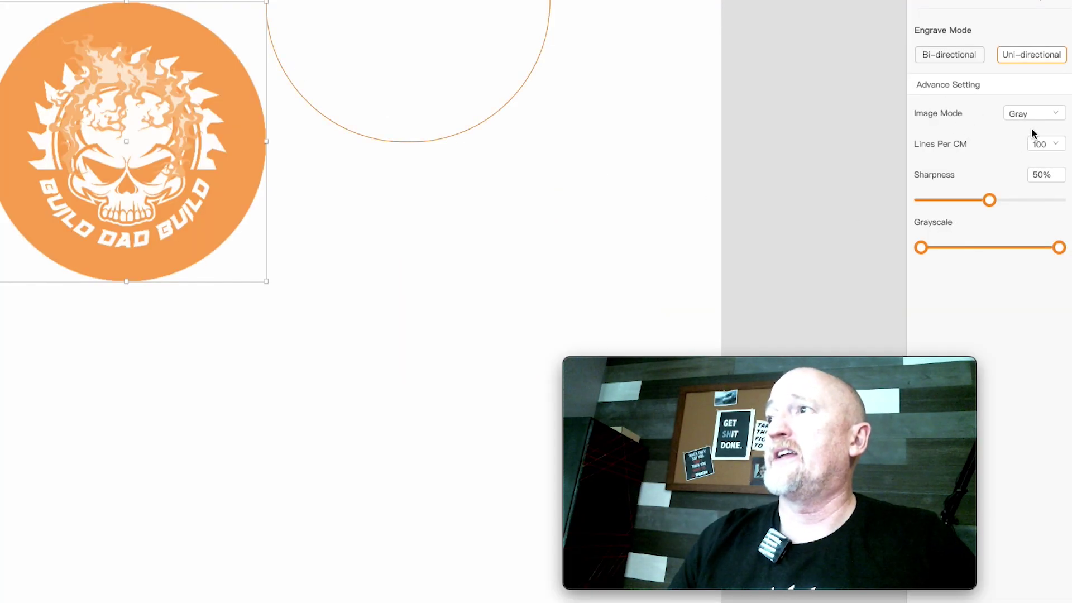
Try the Bayer, Floyd and Stucki image modes on the logo, and set the mode to Atkinson
{"action": "left_click", "coordinate": [1034, 115]}
{"action": "left_click", "coordinate": [1032, 159]}
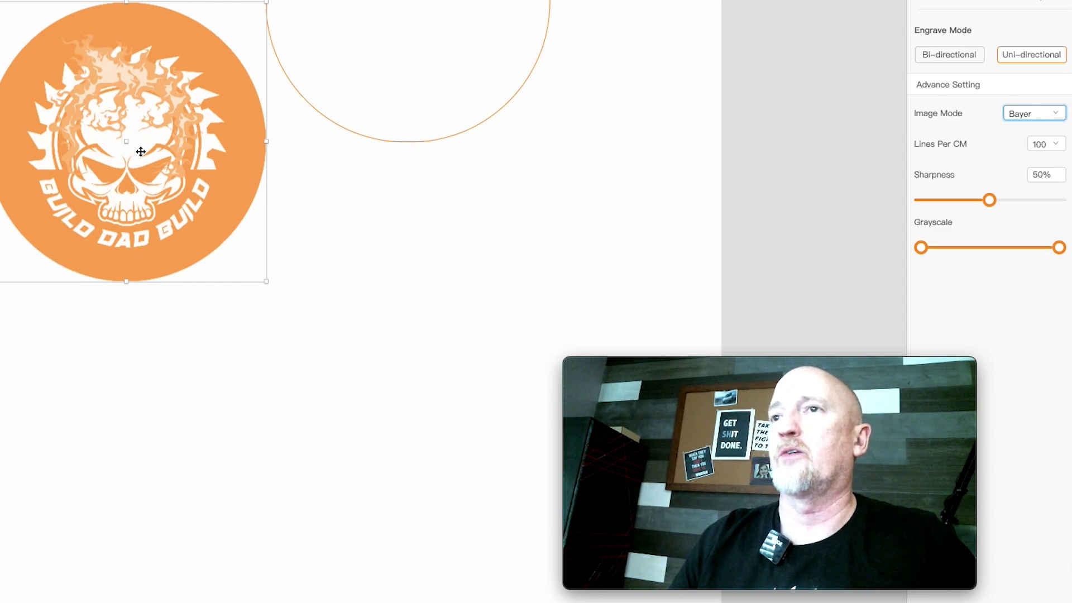
{"action": "left_click", "coordinate": [1036, 114]}
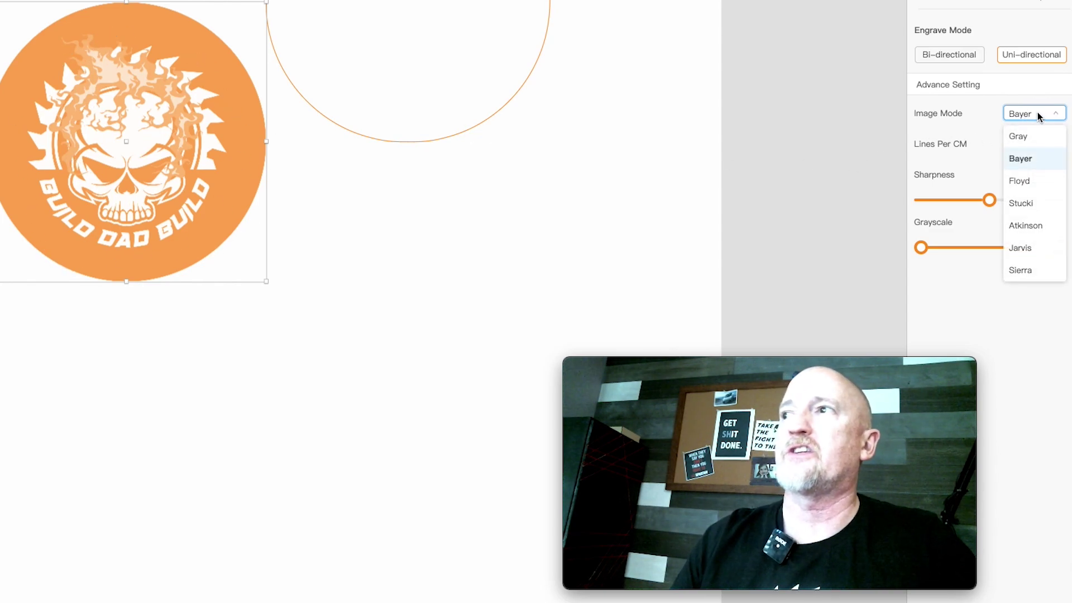
{"action": "left_click", "coordinate": [1037, 185]}
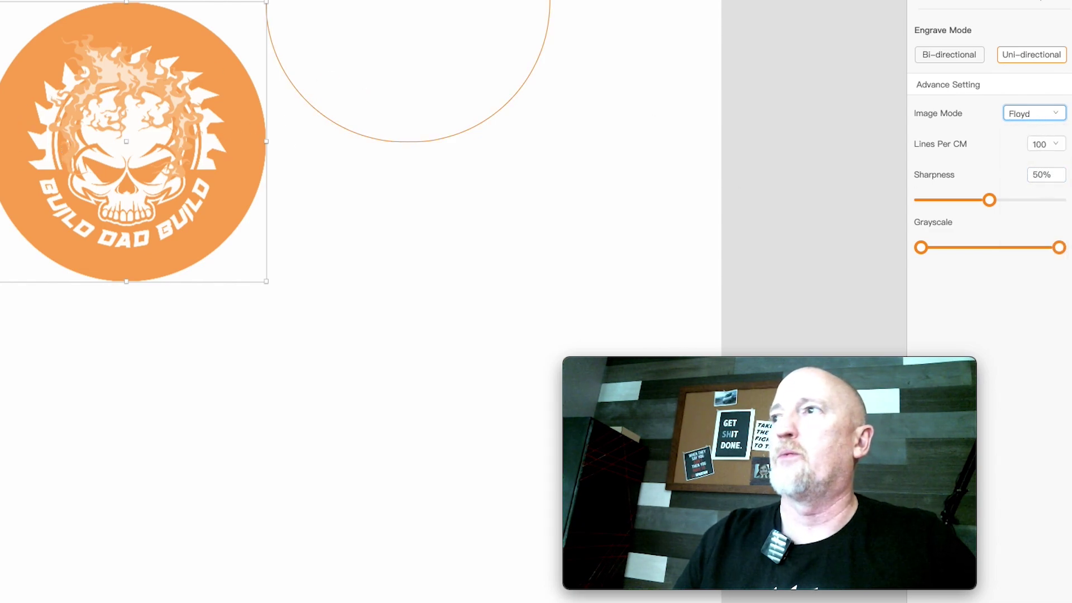
{"action": "left_click", "coordinate": [1036, 117]}
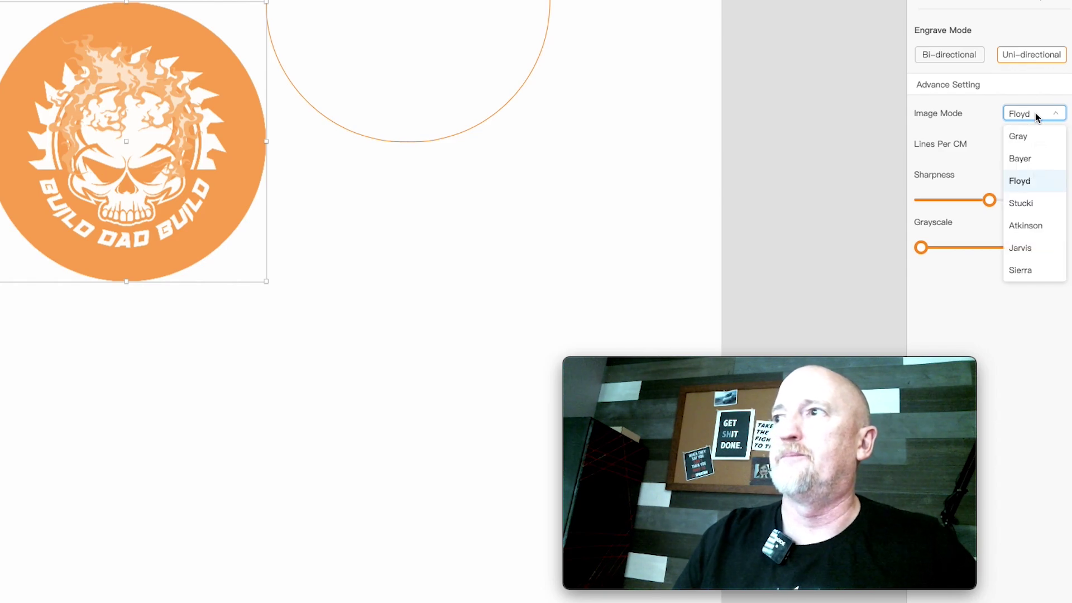
{"action": "left_click", "coordinate": [1030, 205]}
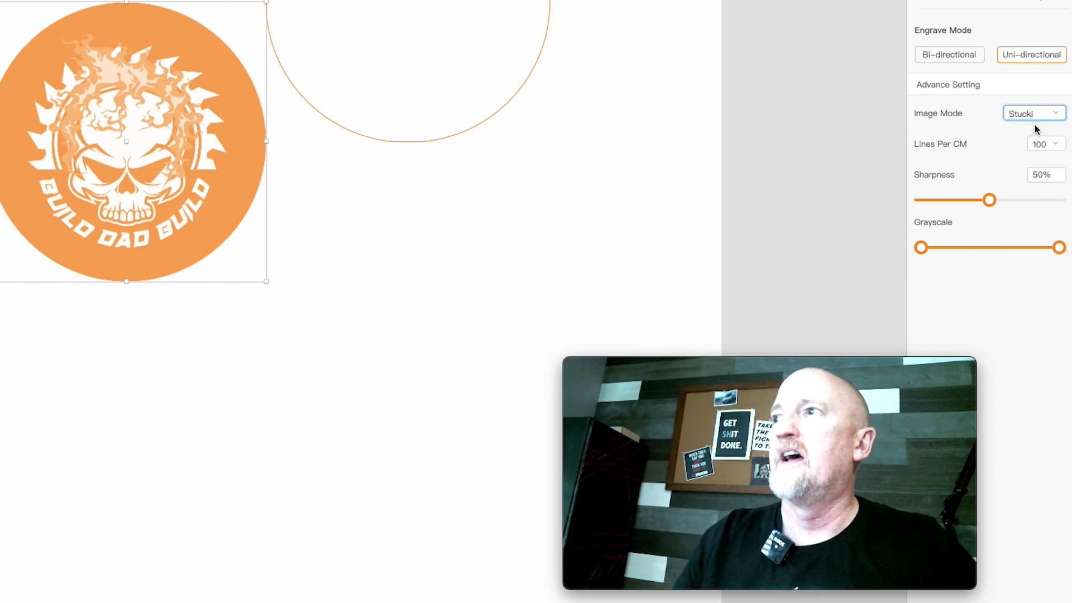
{"action": "left_click", "coordinate": [1047, 113]}
{"action": "left_click", "coordinate": [1034, 226]}
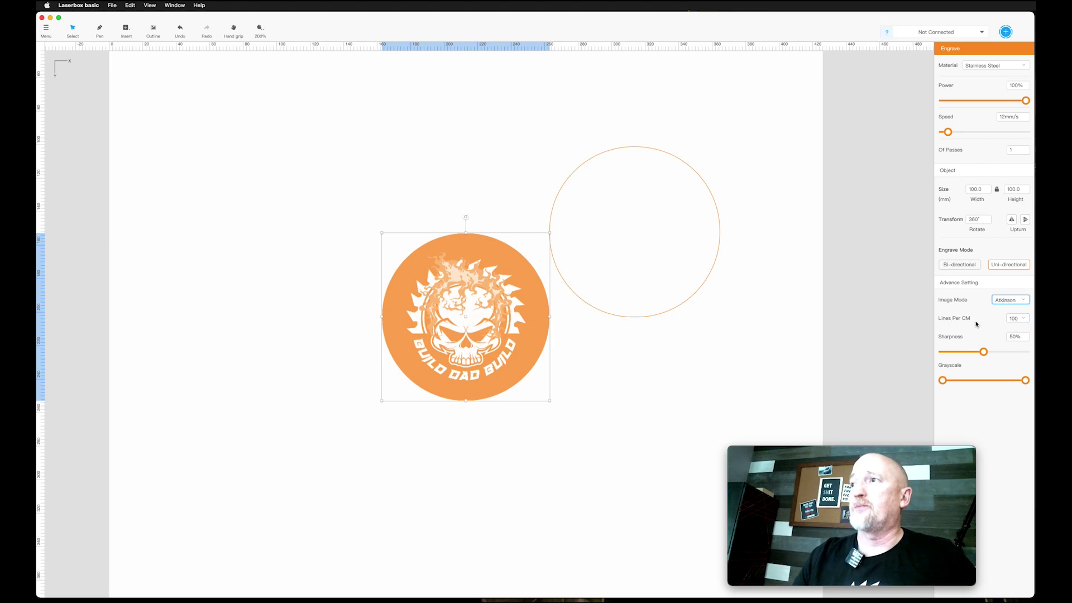
Set the logo's engraving resolution to 300 lines per cm
{"action": "left_click", "coordinate": [1023, 319]}
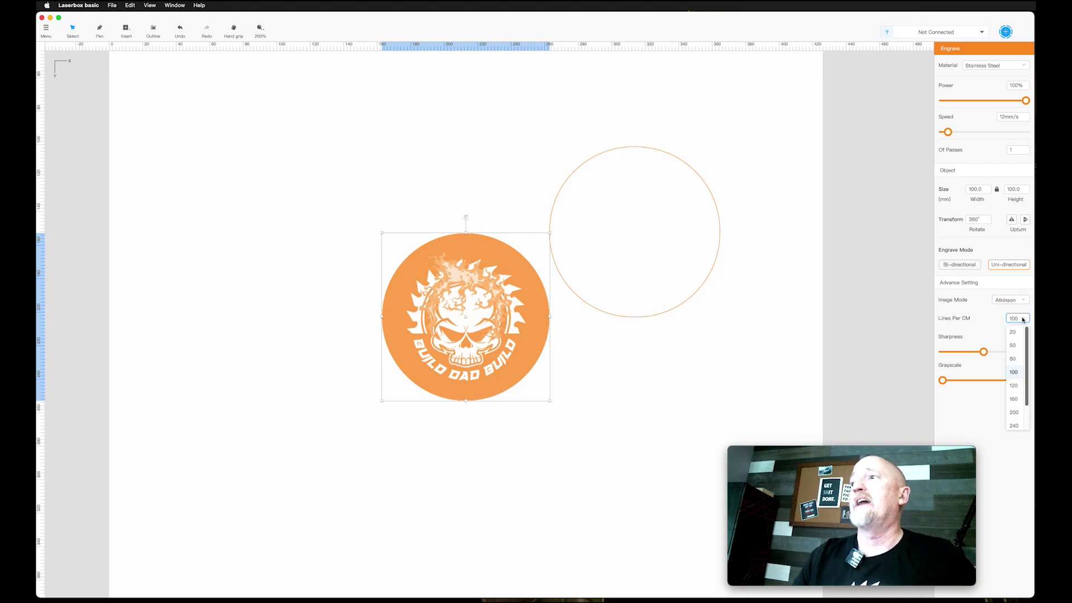
{"action": "left_click_drag", "start_coordinate": [1026, 382], "coordinate": [1025, 413]}
{"action": "left_click", "coordinate": [1013, 421]}
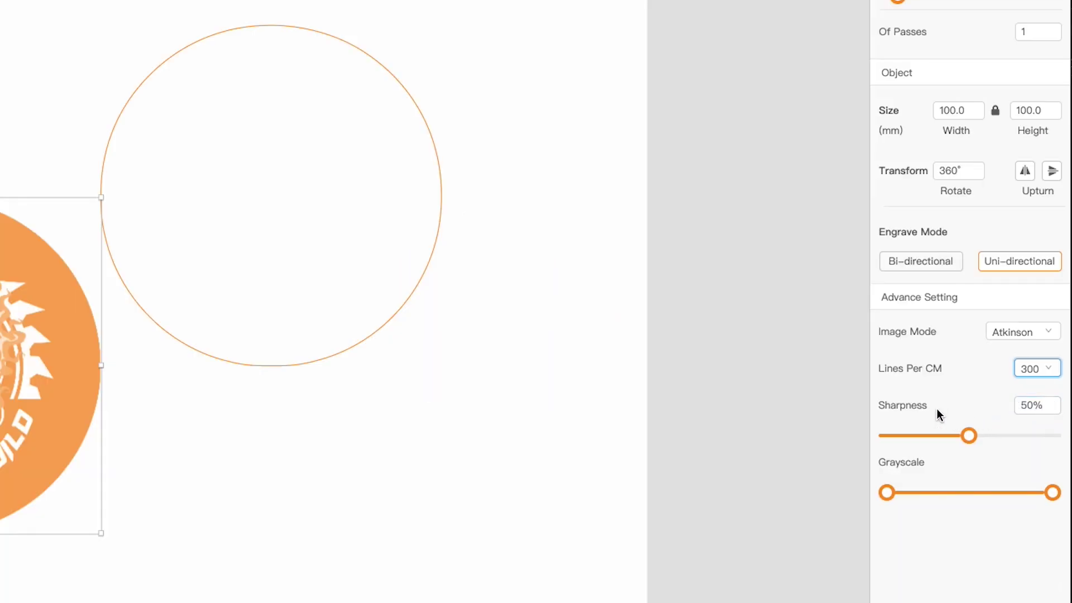
Raise the logo's sharpness to 100% and bring it back down to 52%
{"action": "left_click", "coordinate": [1032, 436]}
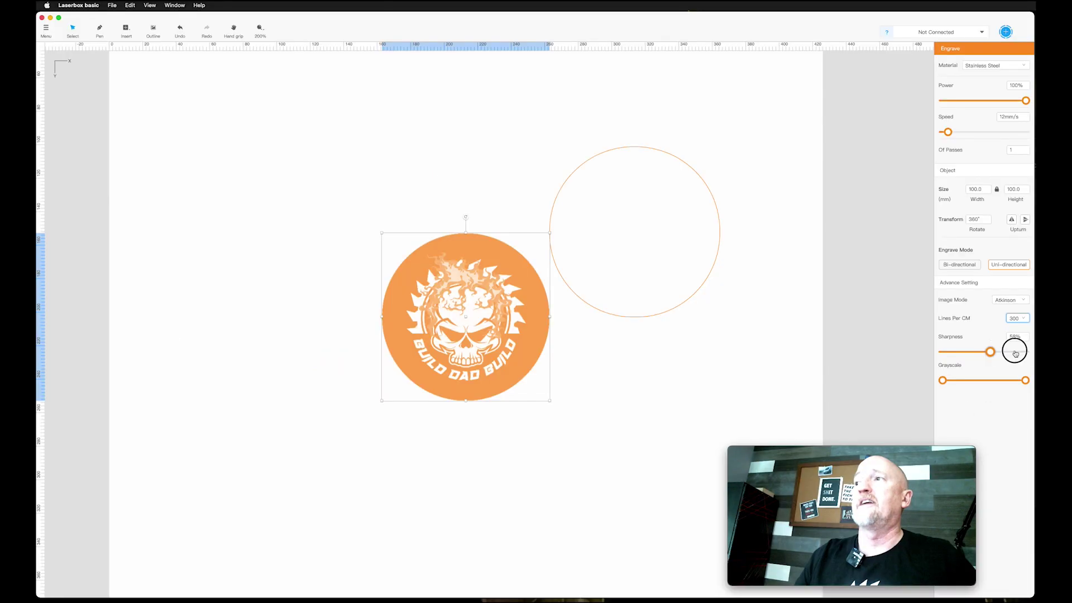
{"action": "left_click_drag", "start_coordinate": [1014, 353], "coordinate": [1032, 351]}
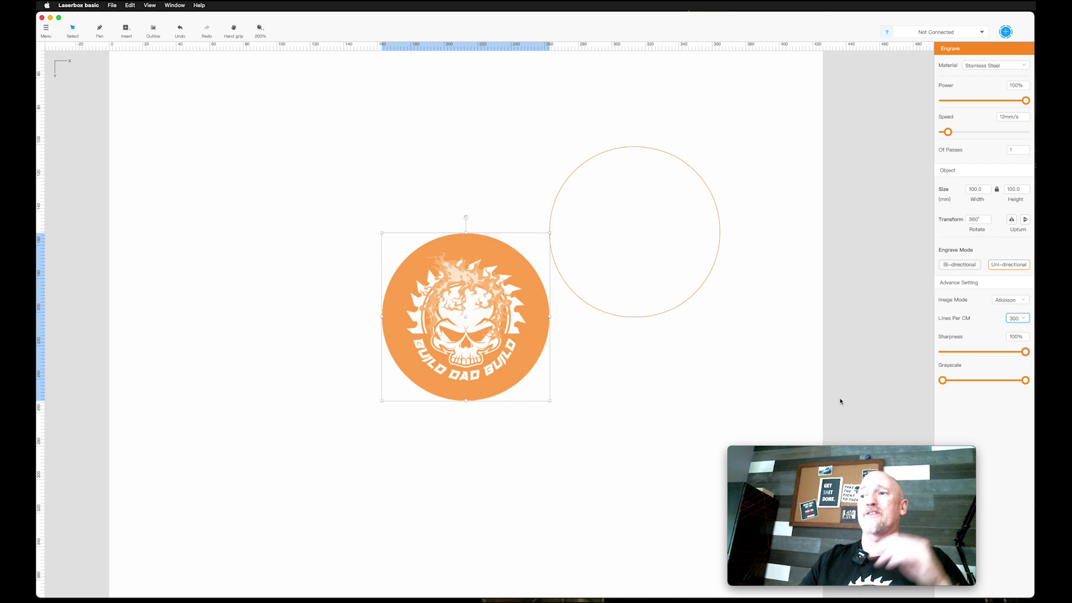
{"action": "left_click", "coordinate": [1026, 352]}
{"action": "left_click_drag", "start_coordinate": [1025, 352], "coordinate": [983, 352]}
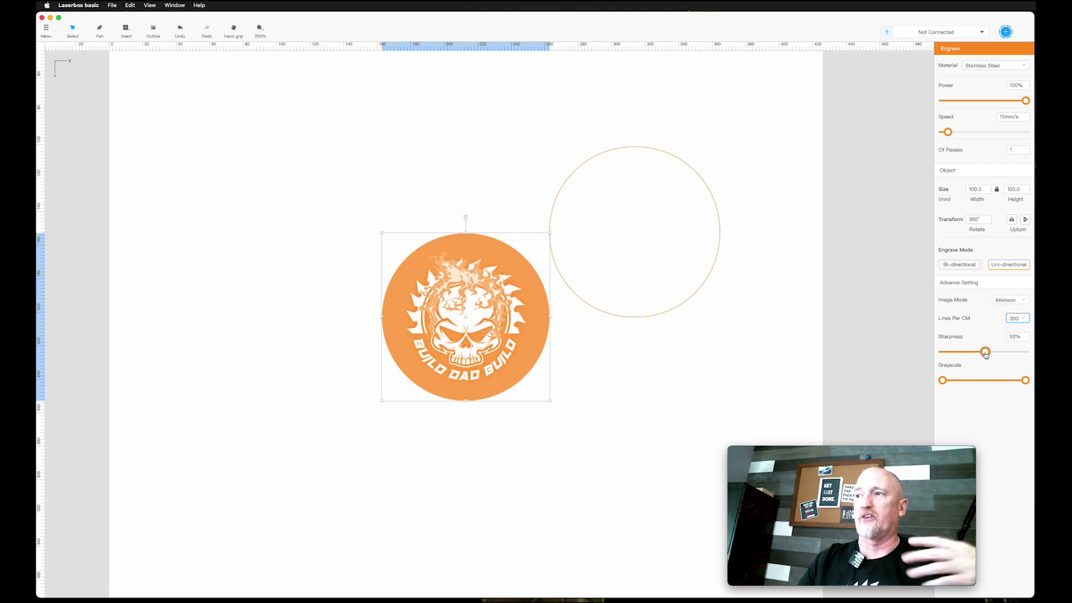
Try adjusting both ends of the logo's grayscale range, and restore the full range
{"action": "mouse_move", "coordinate": [942, 380]}
{"action": "left_mouse_down"}
{"action": "mouse_move", "coordinate": [967, 381]}
{"action": "mouse_move", "coordinate": [928, 375]}
{"action": "left_mouse_up"}
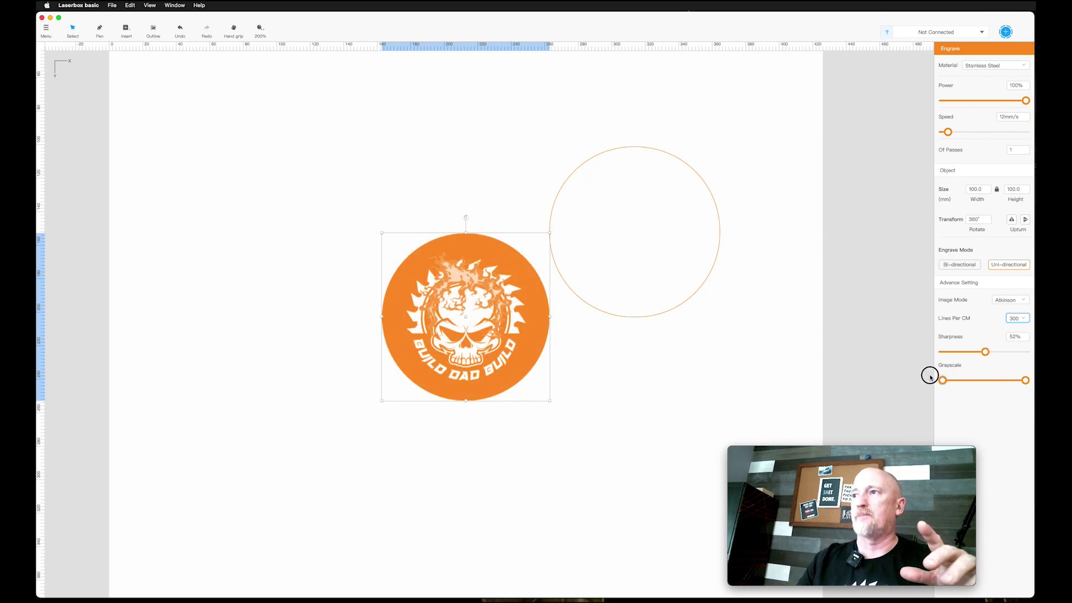
{"action": "left_click_drag", "start_coordinate": [1025, 381], "coordinate": [990, 383]}
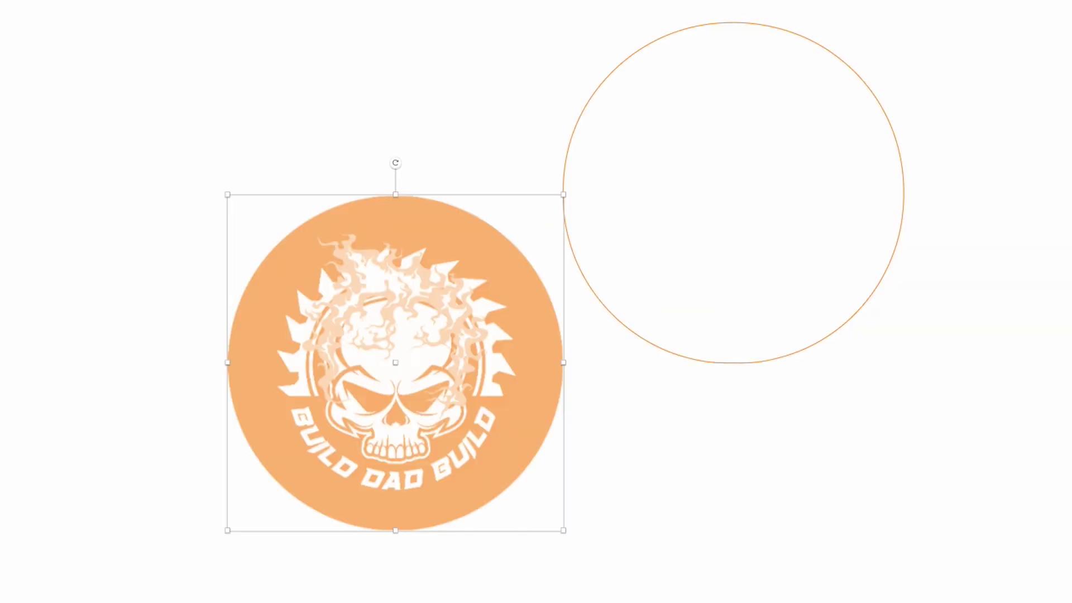
{"action": "left_click_drag", "start_coordinate": [989, 381], "coordinate": [972, 381]}
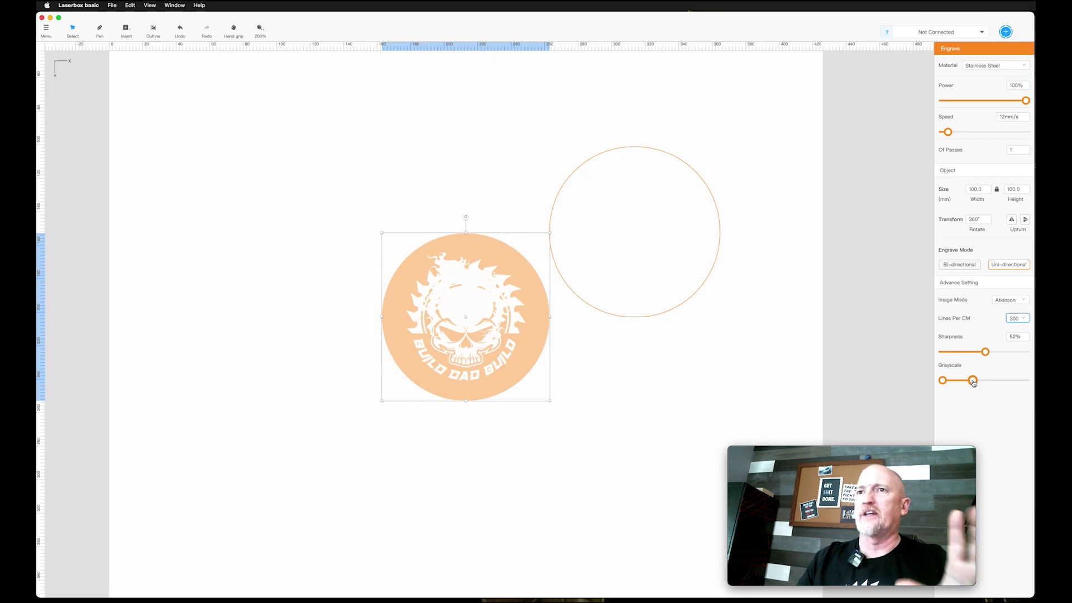
{"action": "left_click_drag", "start_coordinate": [972, 382], "coordinate": [1025, 380]}
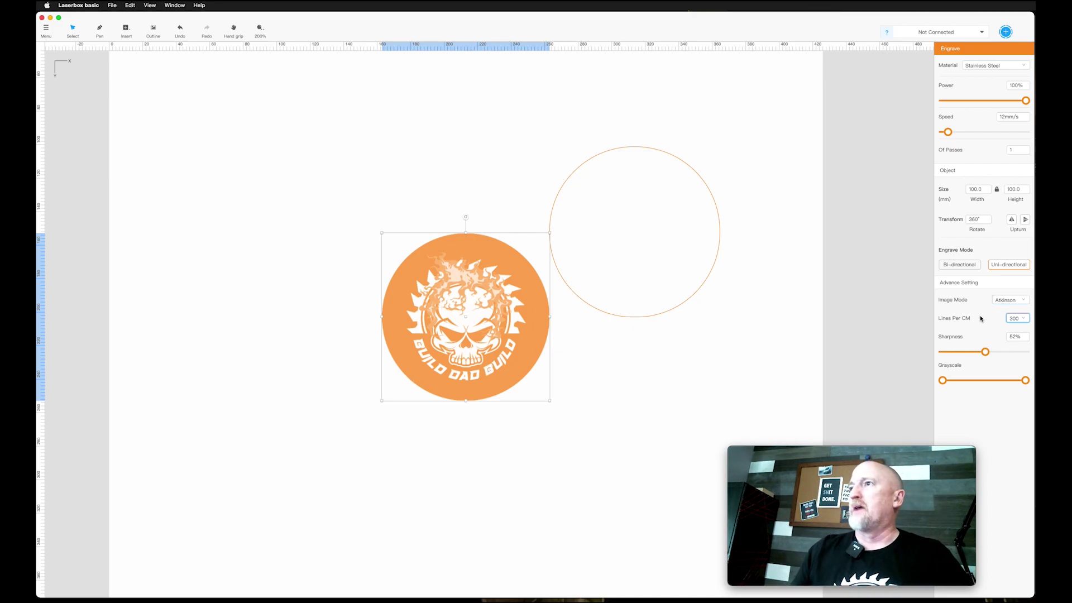
Move the logo and the outline circle to separate spots on the canvas, and turn on Fill for the circle
{"action": "left_click_drag", "start_coordinate": [507, 297], "coordinate": [305, 222]}
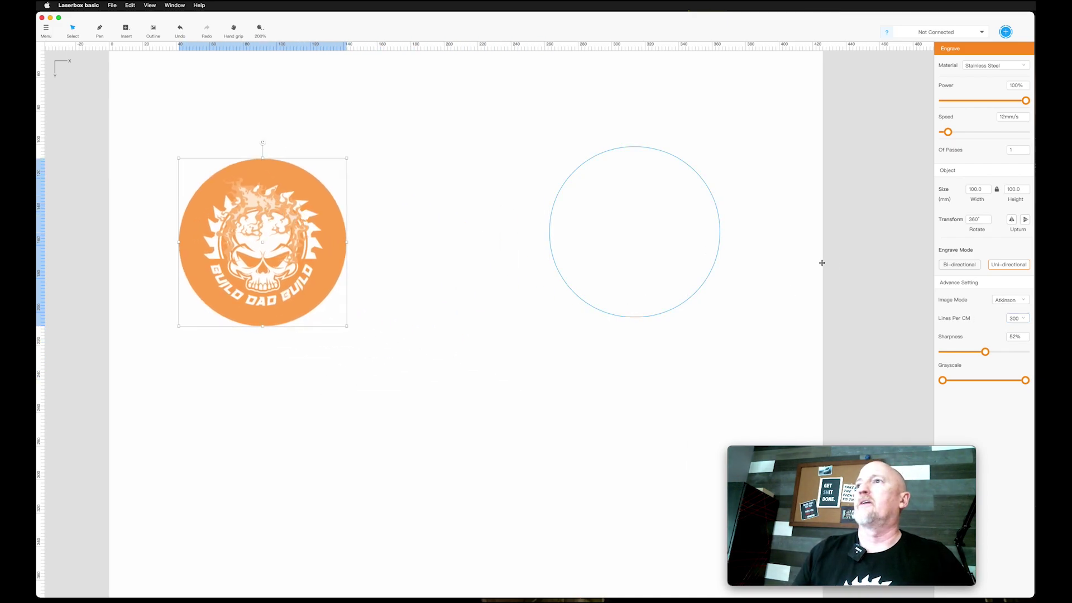
{"action": "left_click_drag", "start_coordinate": [640, 315], "coordinate": [494, 373]}
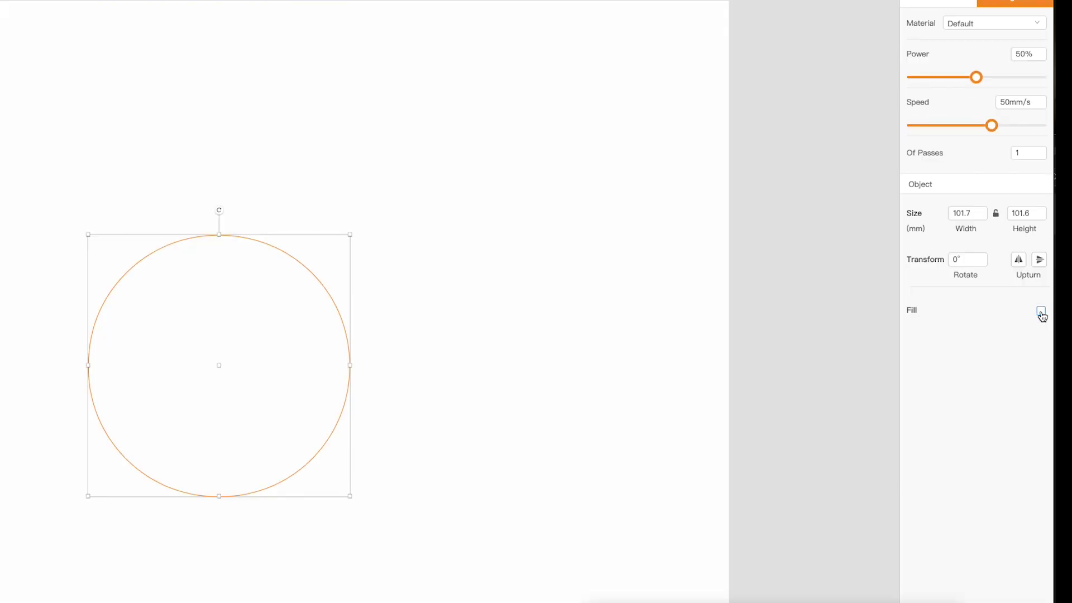
{"action": "left_click", "coordinate": [1041, 313]}
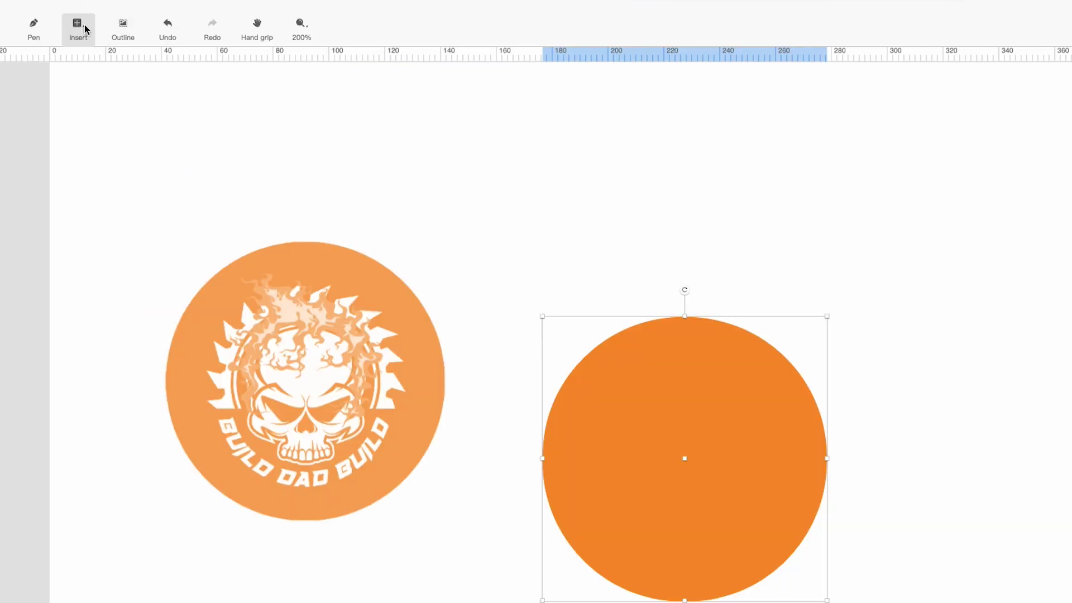
Insert a square of about 11.1 × 10.8 mm above the filled circle and place a copy right beside it
{"action": "left_click", "coordinate": [85, 25]}
{"action": "left_click", "coordinate": [112, 100]}
{"action": "left_click_drag", "start_coordinate": [511, 149], "coordinate": [542, 179]}
{"action": "left_click_drag", "start_coordinate": [413, 112], "coordinate": [441, 112]}
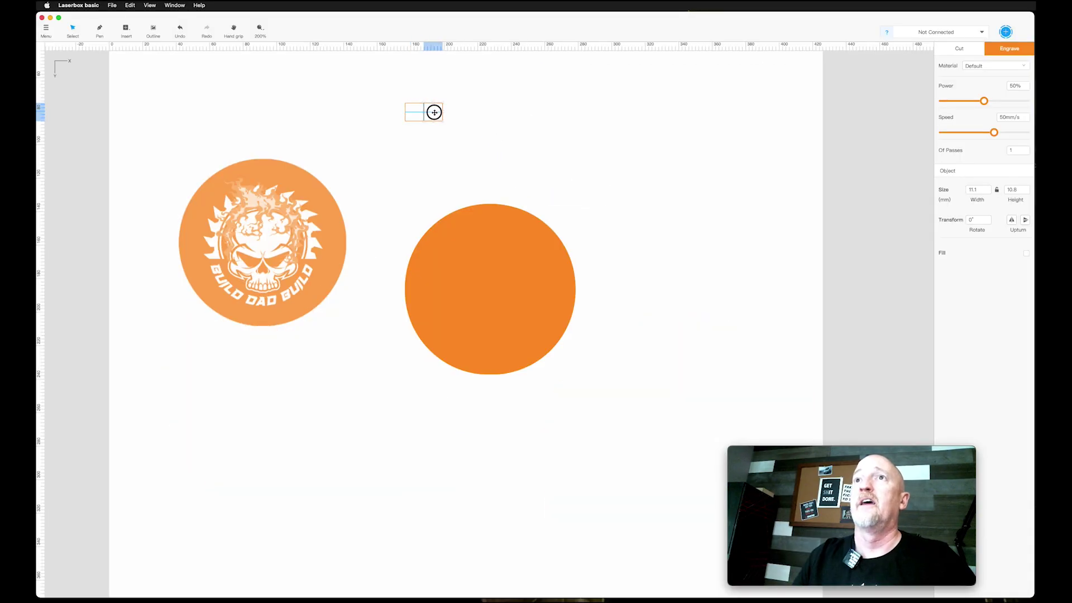
Turn on Fill for both small squares
{"action": "left_click", "coordinate": [414, 112]}
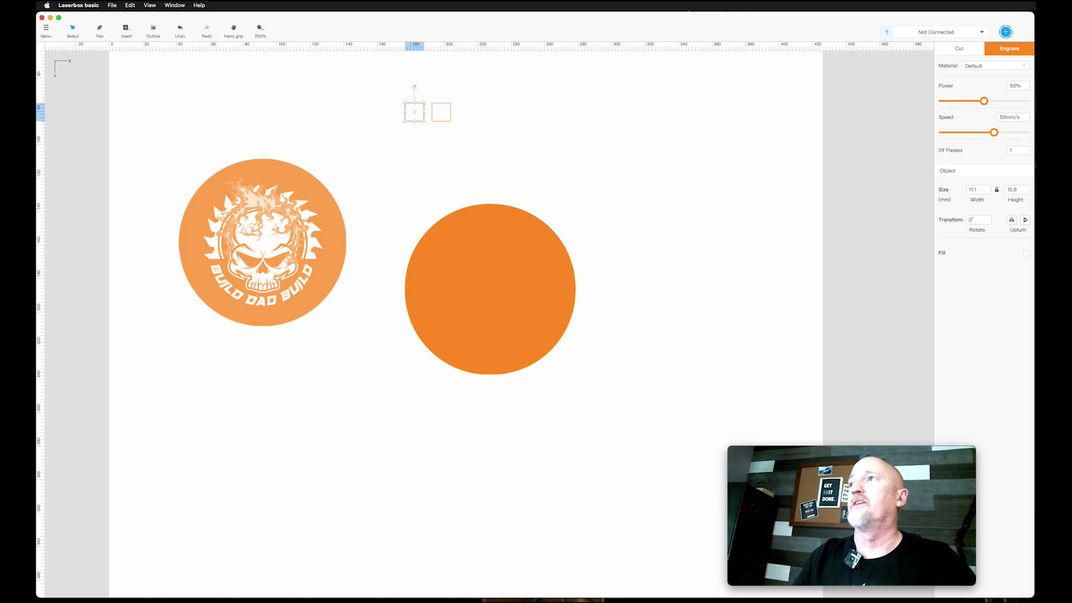
{"action": "left_click", "coordinate": [1026, 253]}
{"action": "left_click", "coordinate": [443, 114]}
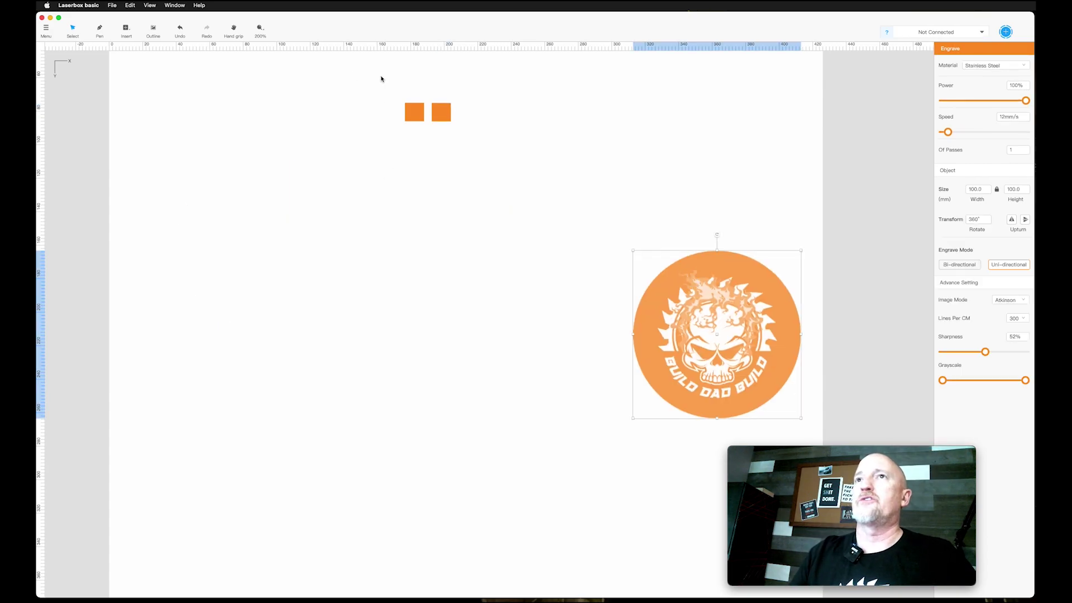
Duplicate the pair of filled squares twice and line the copies up into an evenly spaced row of six
{"action": "left_click_drag", "start_coordinate": [382, 78], "coordinate": [481, 157]}
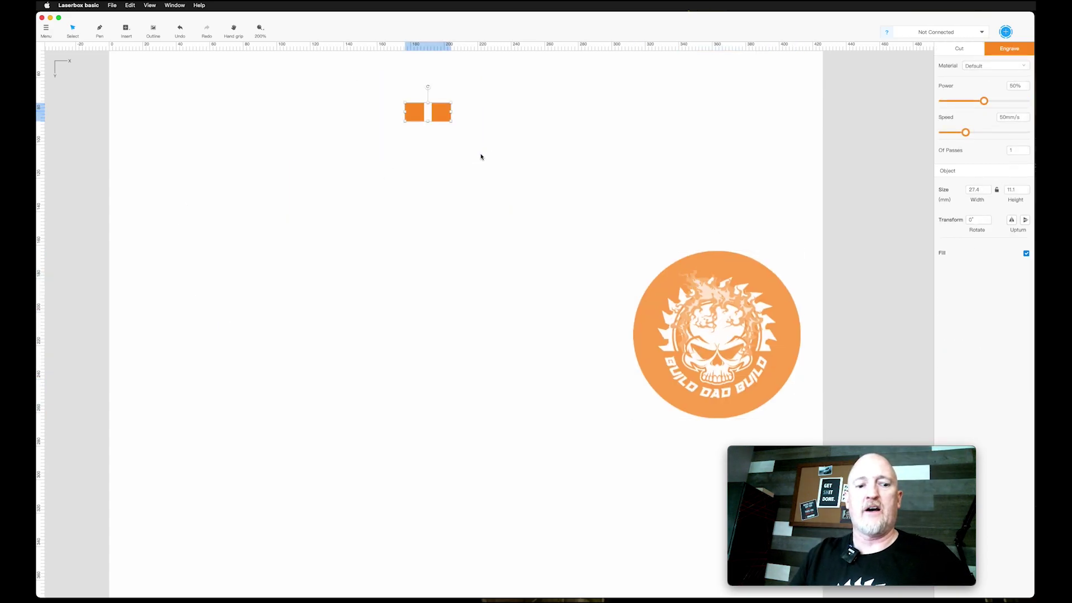
{"action": "left_click_drag", "start_coordinate": [432, 115], "coordinate": [527, 116]}
{"action": "key", "text": "super+d"}
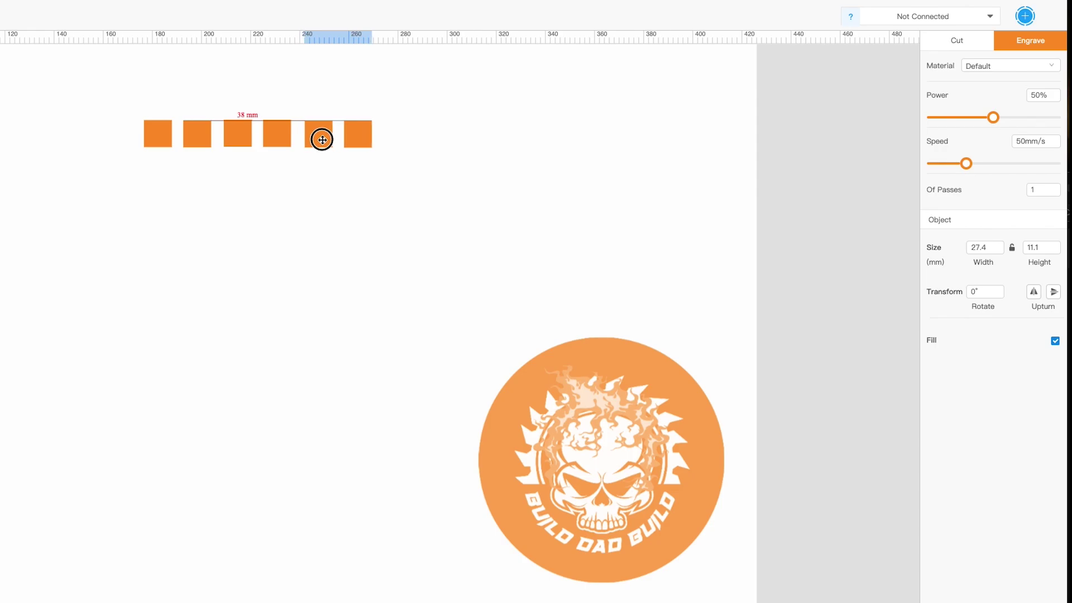
{"action": "left_click_drag", "start_coordinate": [322, 139], "coordinate": [321, 140]}
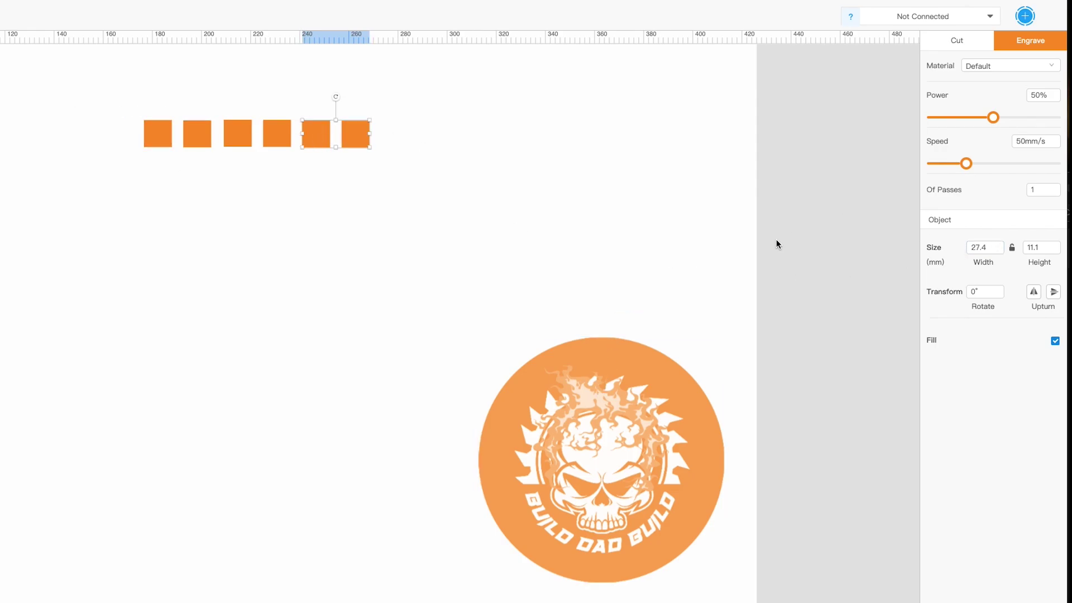
Set the engraving power of the first square in the row to 100% and compare its settings with the second square's
{"action": "left_click", "coordinate": [87, 124]}
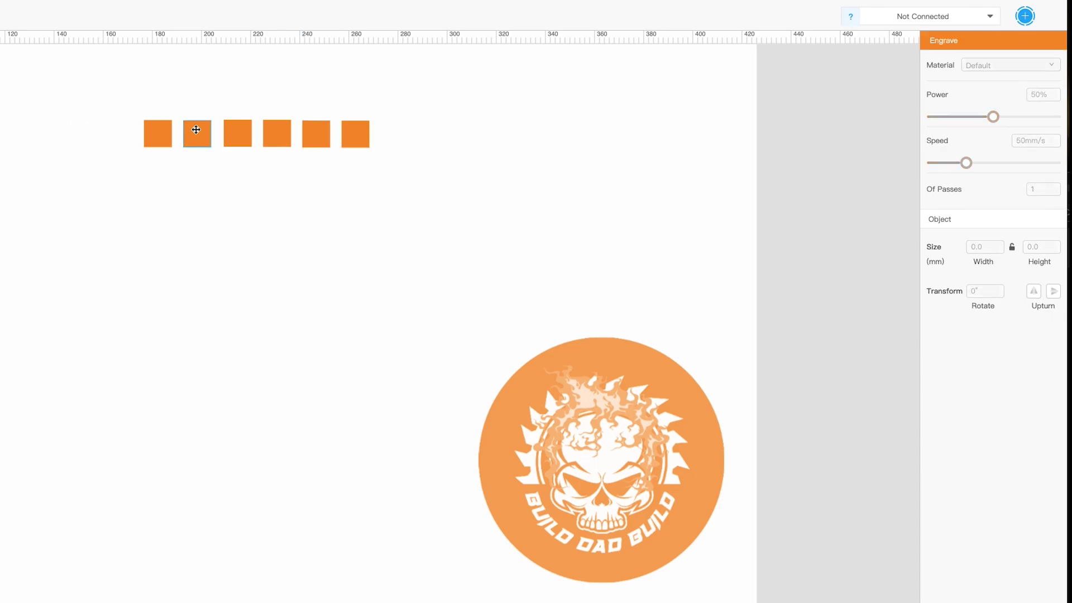
{"action": "left_click", "coordinate": [159, 136]}
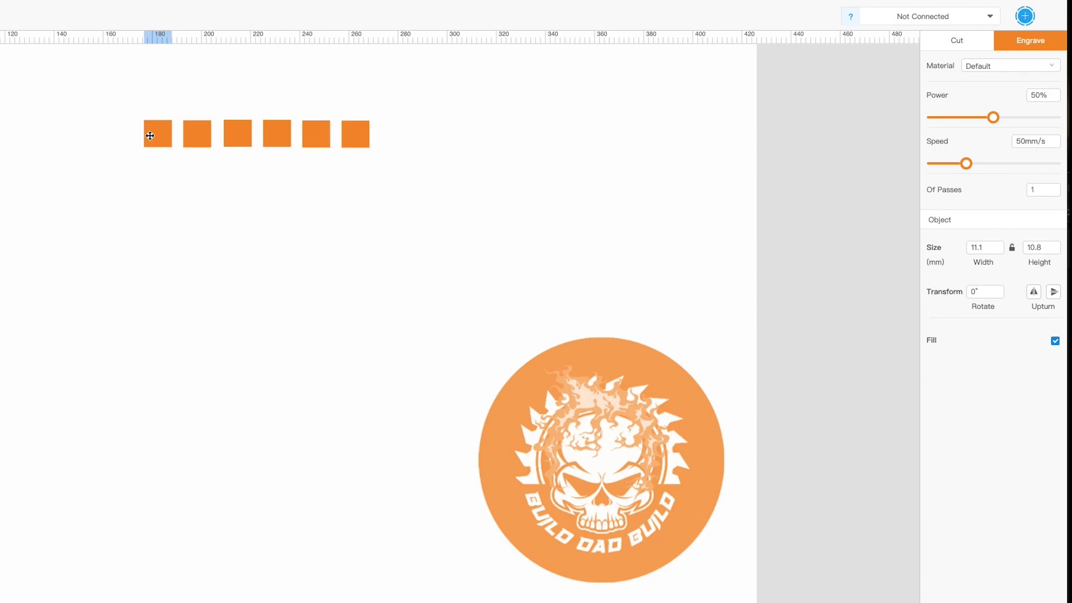
{"action": "left_click", "coordinate": [88, 92]}
{"action": "left_click", "coordinate": [153, 130]}
{"action": "mouse_move", "coordinate": [154, 130]}
{"action": "left_mouse_down"}
{"action": "mouse_move", "coordinate": [156, 201]}
{"action": "mouse_move", "coordinate": [152, 131]}
{"action": "left_mouse_up"}
{"action": "left_click", "coordinate": [1037, 95]}
{"action": "double_click", "coordinate": [1032, 95]}
{"action": "type", "text": "100"}
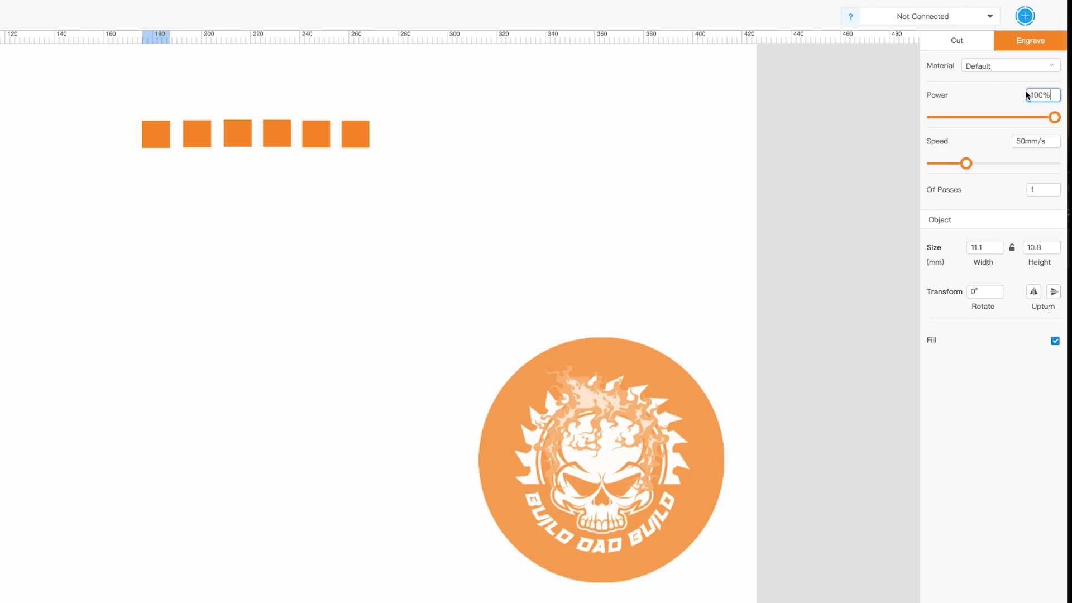
{"action": "key", "text": "Tab"}
{"action": "key", "text": "Tab"}
{"action": "left_click", "coordinate": [196, 134]}
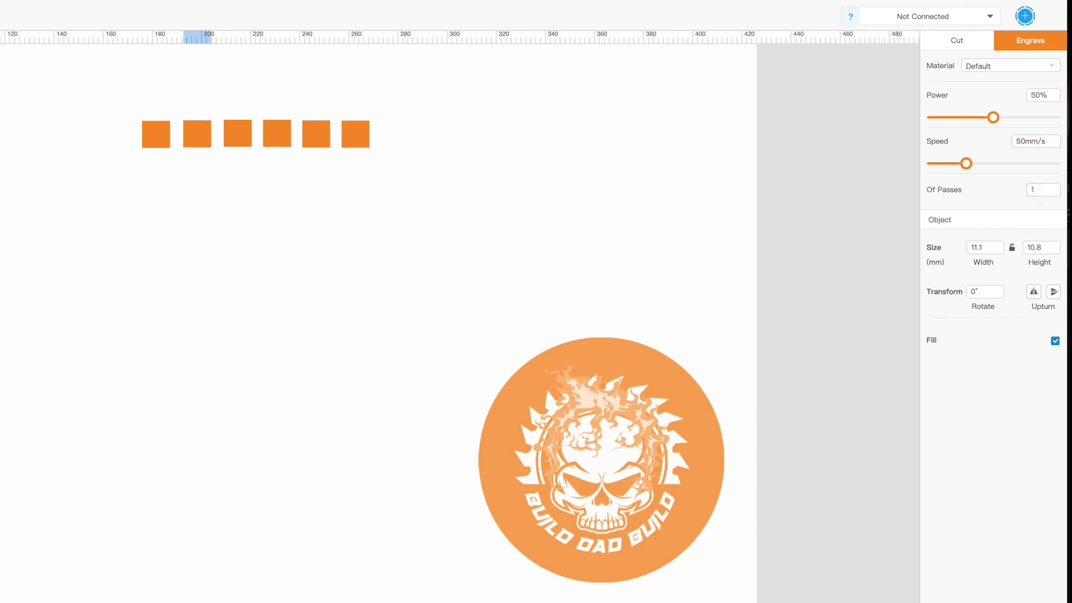
{"action": "left_click", "coordinate": [154, 141]}
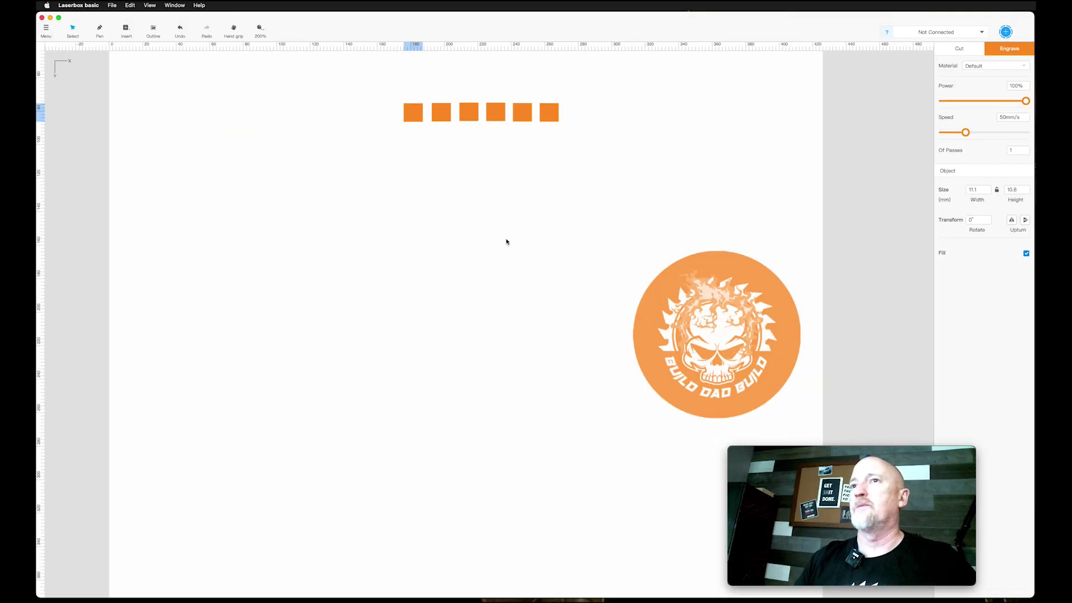
Move the logo to just below the row of squares
{"action": "left_click", "coordinate": [758, 289]}
{"action": "left_click_drag", "start_coordinate": [758, 289], "coordinate": [471, 229]}
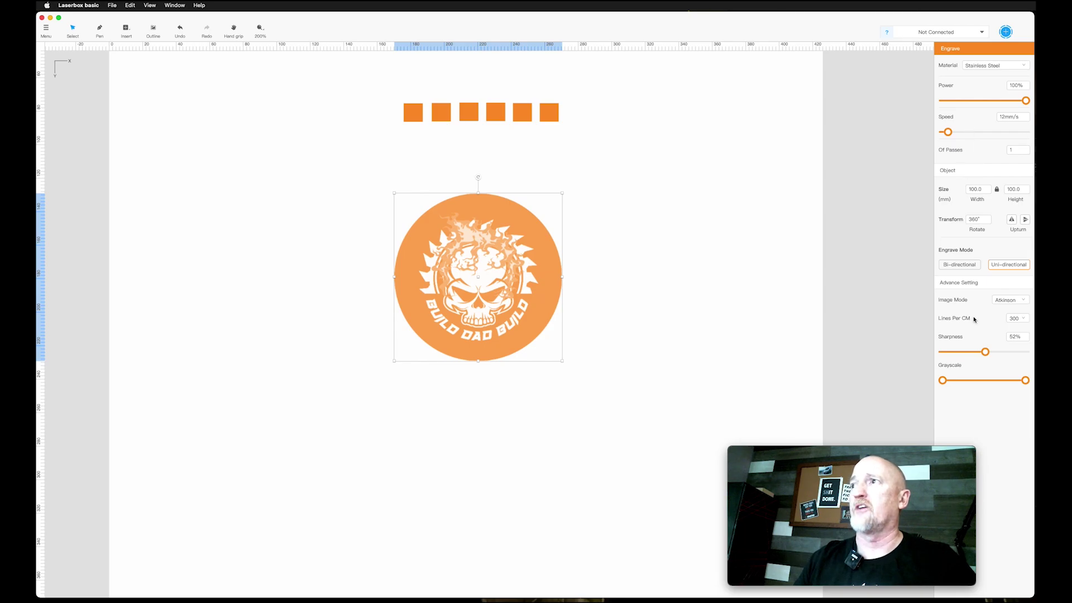
Stack the first square on its neighbour, and move one of the two back to the start of the row
{"action": "left_click_drag", "start_coordinate": [406, 111], "coordinate": [434, 110]}
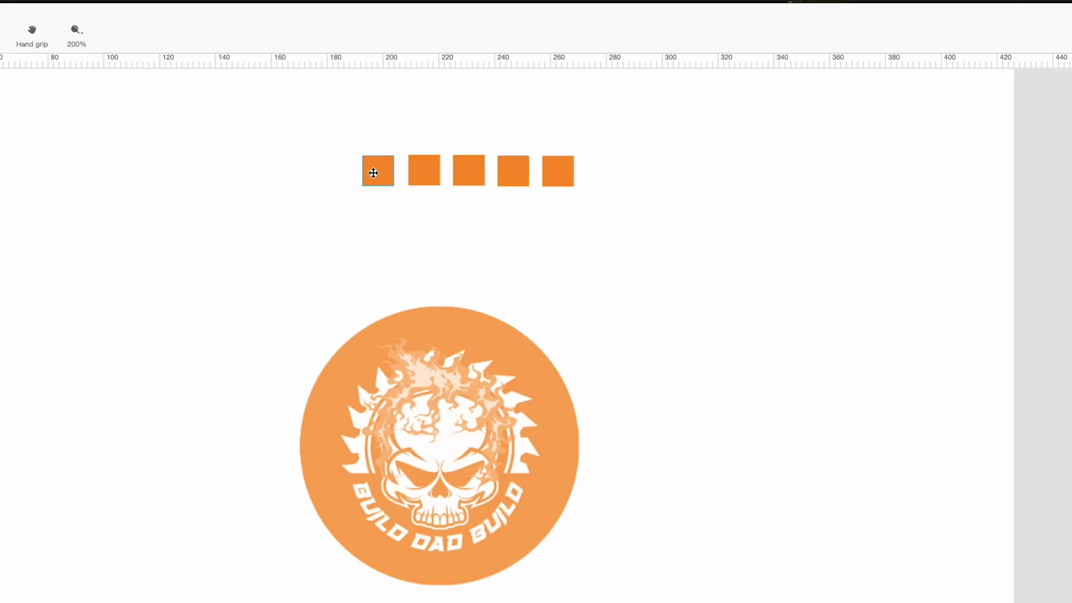
{"action": "left_click", "coordinate": [373, 175]}
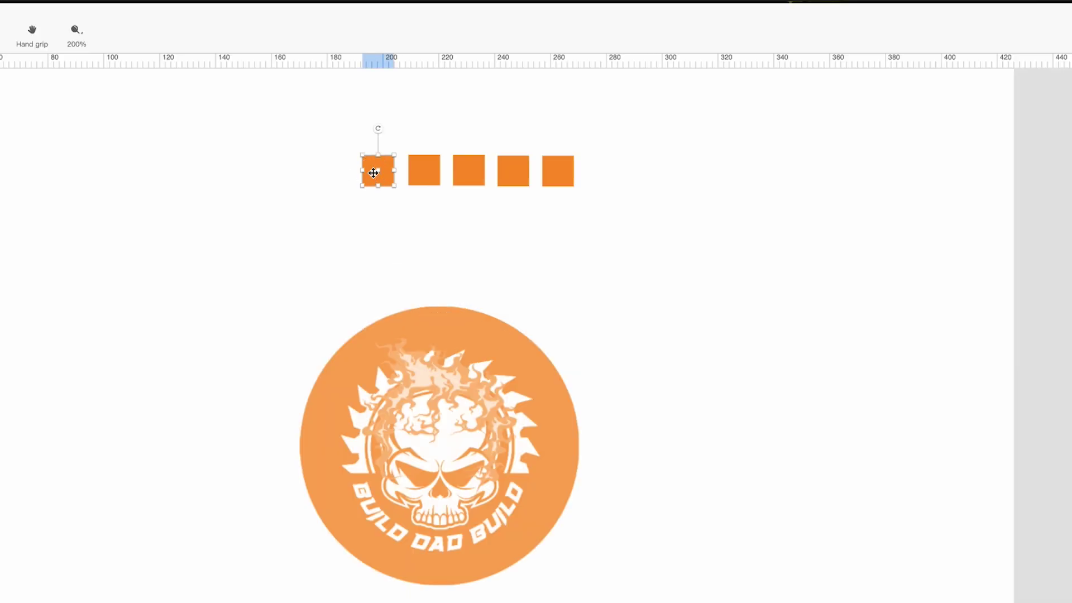
{"action": "left_click_drag", "start_coordinate": [374, 172], "coordinate": [332, 169]}
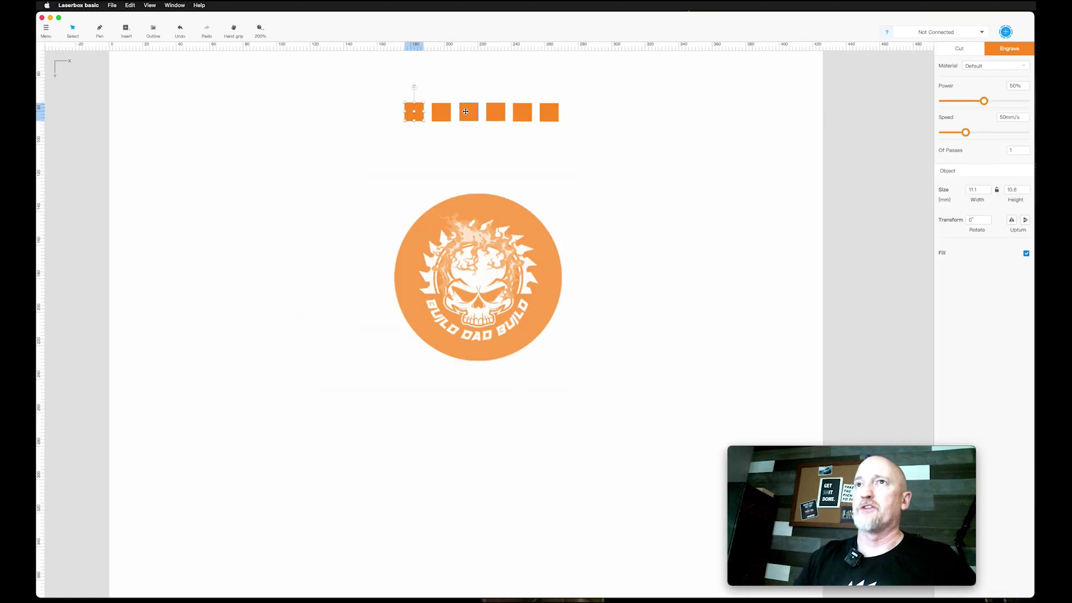
Delete the whole row of test squares and set the logo's engraving material to Basswood
{"action": "left_click_drag", "start_coordinate": [411, 114], "coordinate": [613, 156]}
{"action": "key", "text": "Delete"}
{"action": "left_click", "coordinate": [555, 268]}
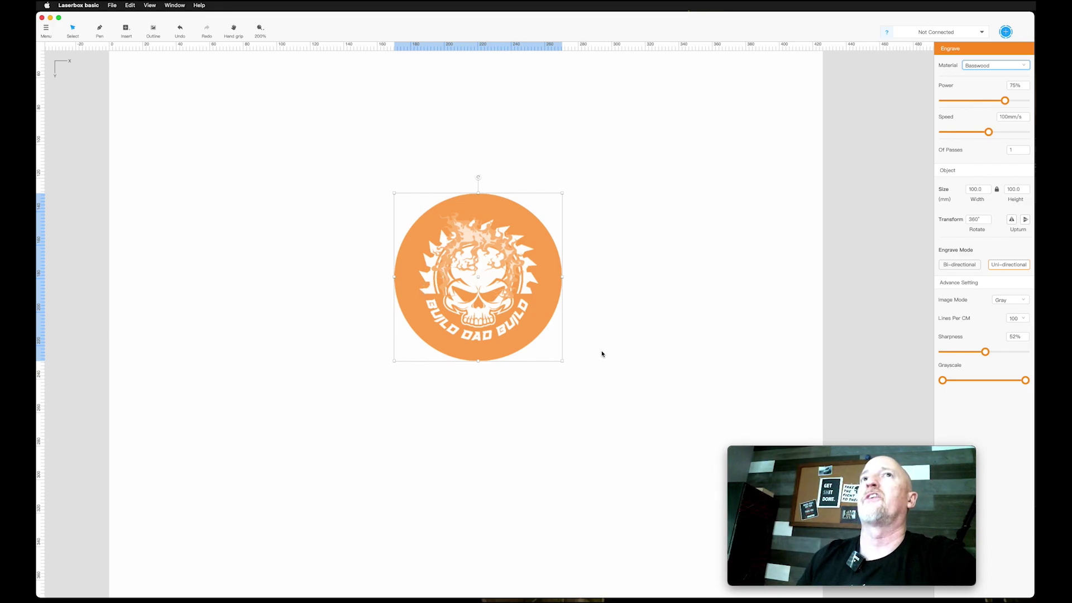
Generate an outline around the logo and open the outline's width for editing
{"action": "left_click", "coordinate": [152, 29]}
{"action": "left_click", "coordinate": [402, 223]}
{"action": "left_click", "coordinate": [413, 223]}
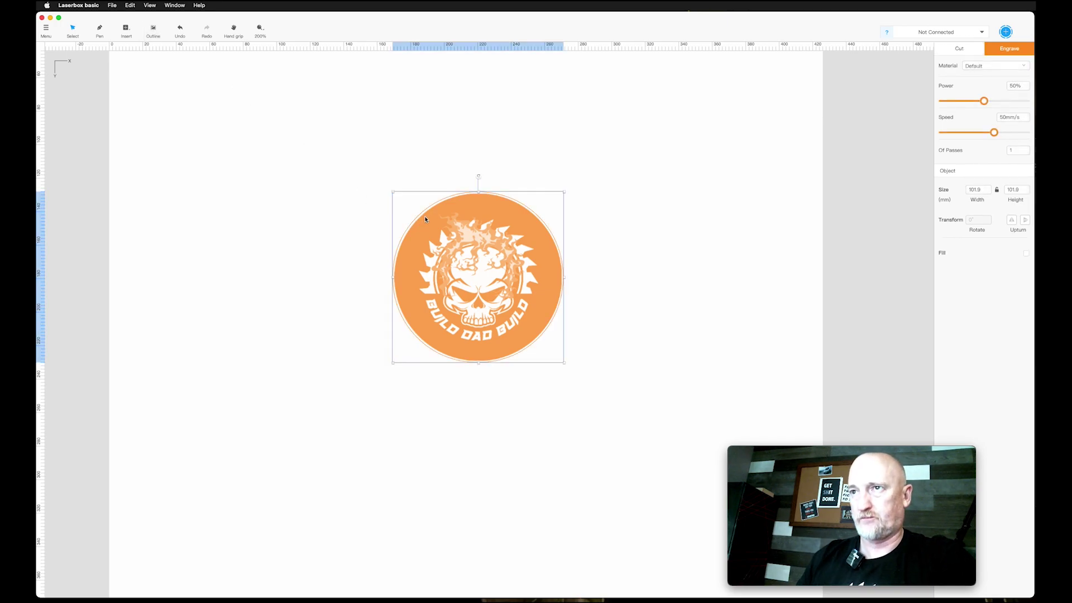
{"action": "left_click", "coordinate": [996, 191]}
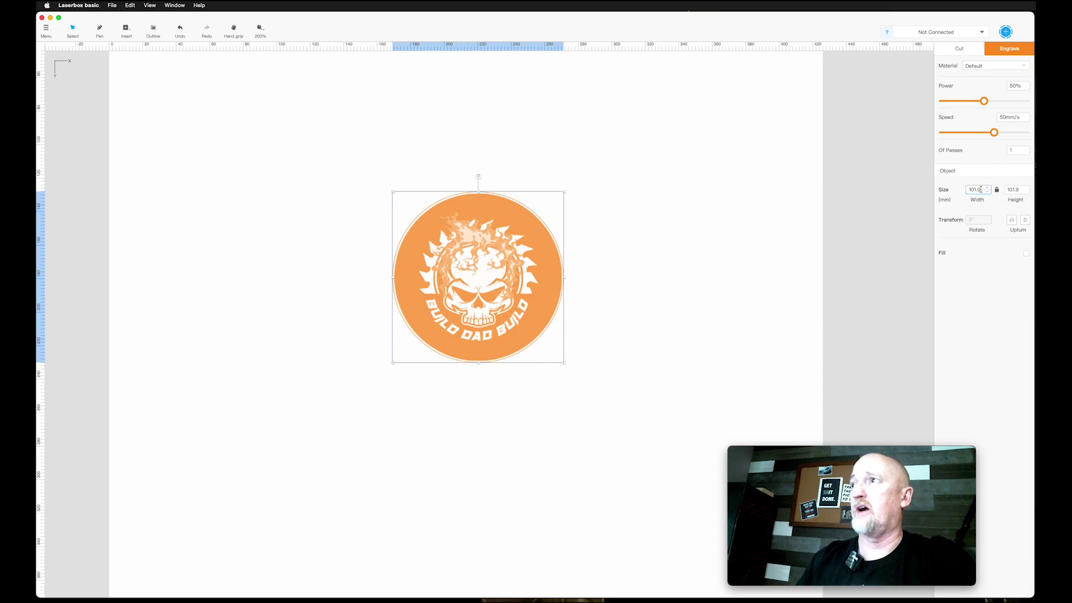
{"action": "double_click", "coordinate": [979, 189]}
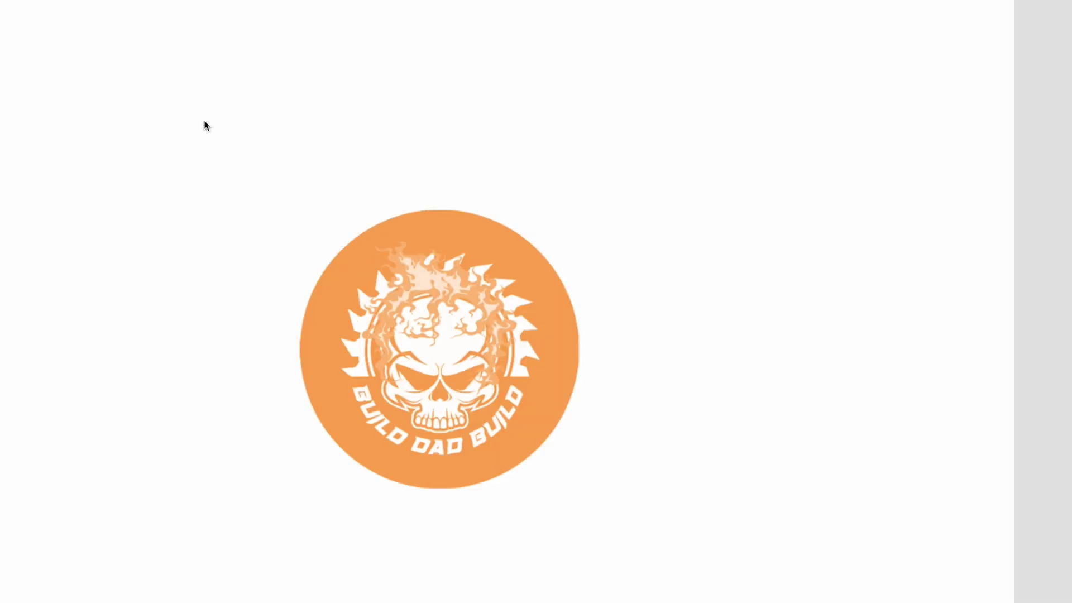
{"action": "left_click", "coordinate": [311, 308]}
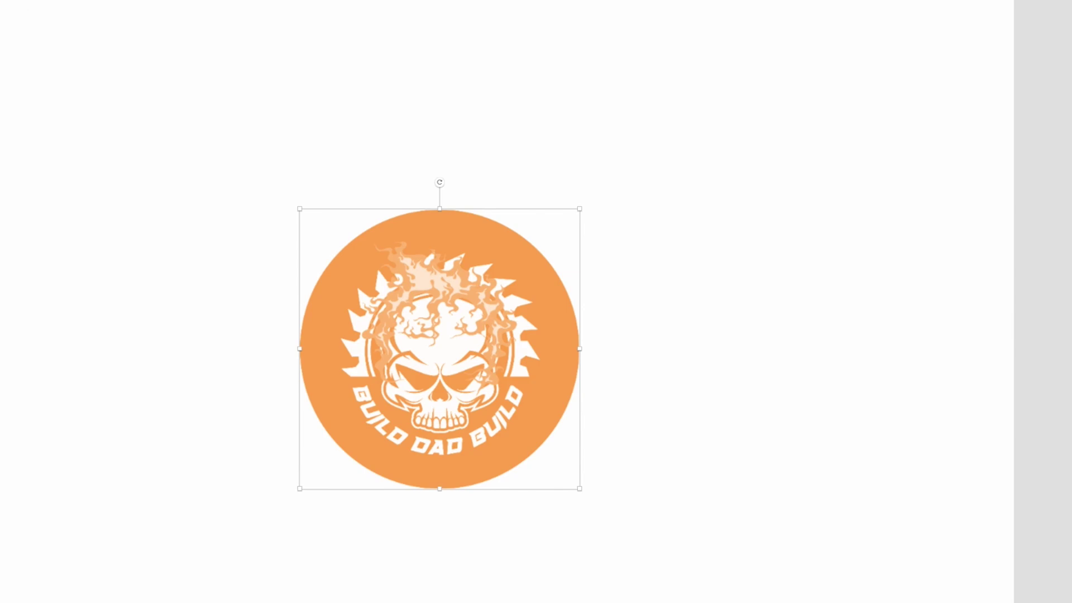
{"action": "key", "text": "Escape"}
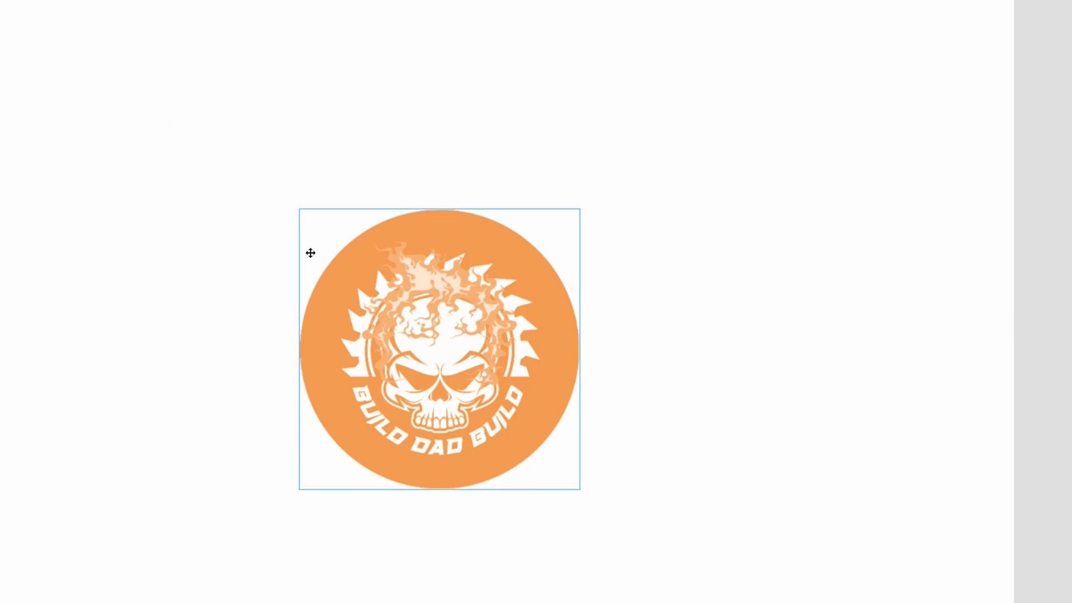
Move the outline circle clear of the logo, try to set its width to 120 mm, and place it back around the logo
{"action": "left_click", "coordinate": [415, 243]}
{"action": "left_click_drag", "start_coordinate": [403, 211], "coordinate": [729, 207]}
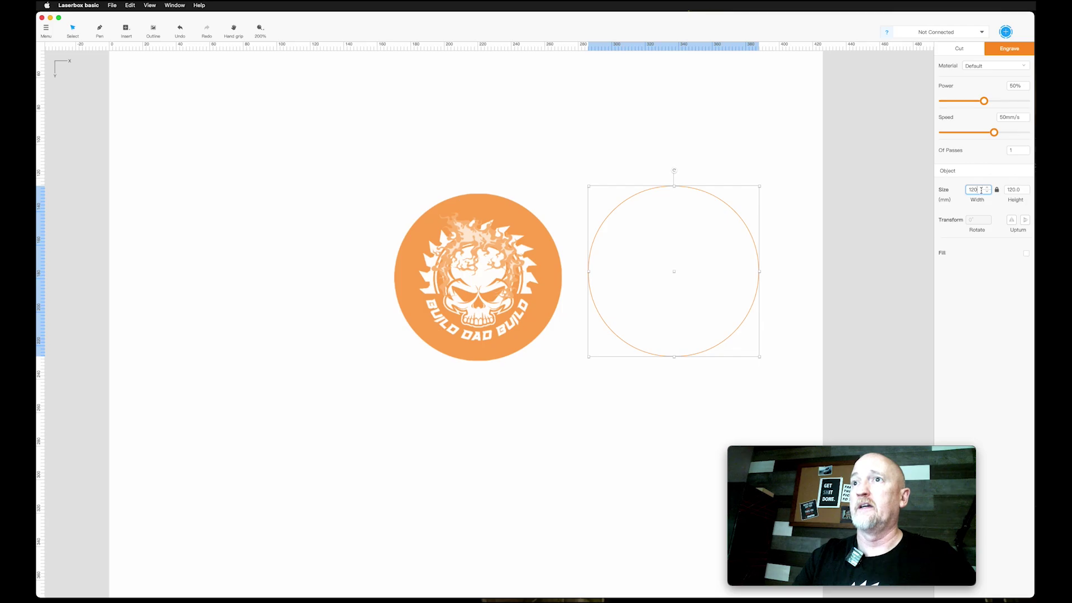
{"action": "left_click_drag", "start_coordinate": [732, 336], "coordinate": [537, 345]}
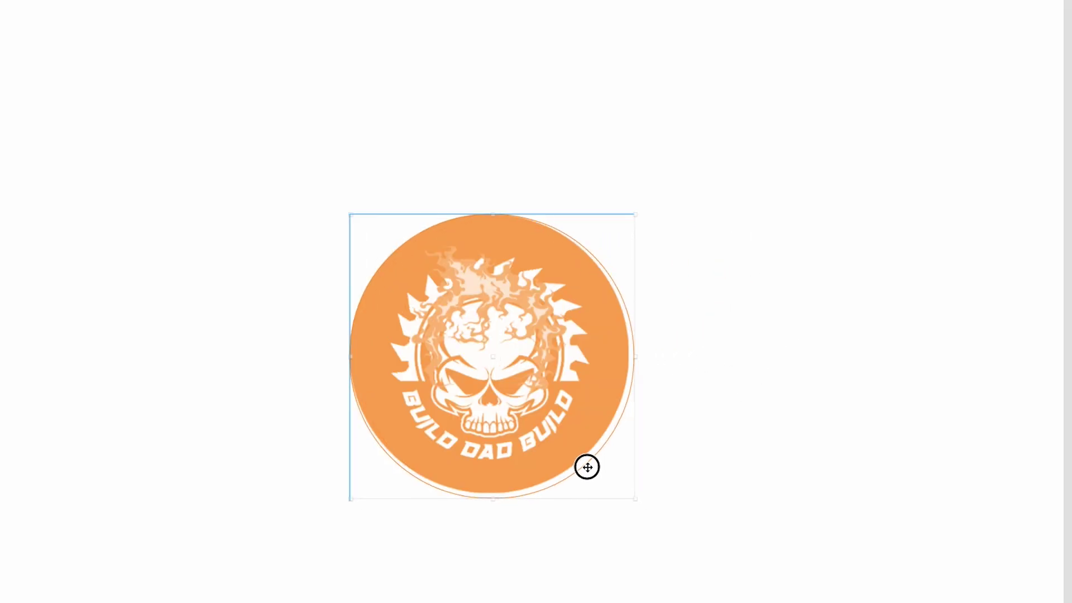
{"action": "left_click_drag", "start_coordinate": [587, 467], "coordinate": [584, 462]}
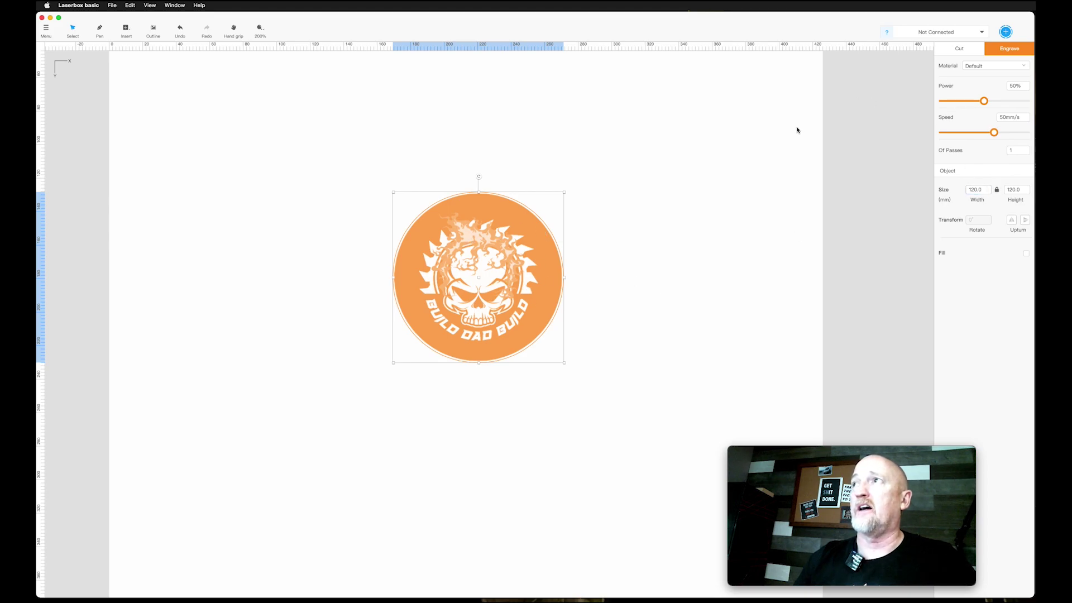
Switch the outline circle from engraving to cutting, with Basswood as the material and a thickness of 4 mm
{"action": "left_click", "coordinate": [961, 50]}
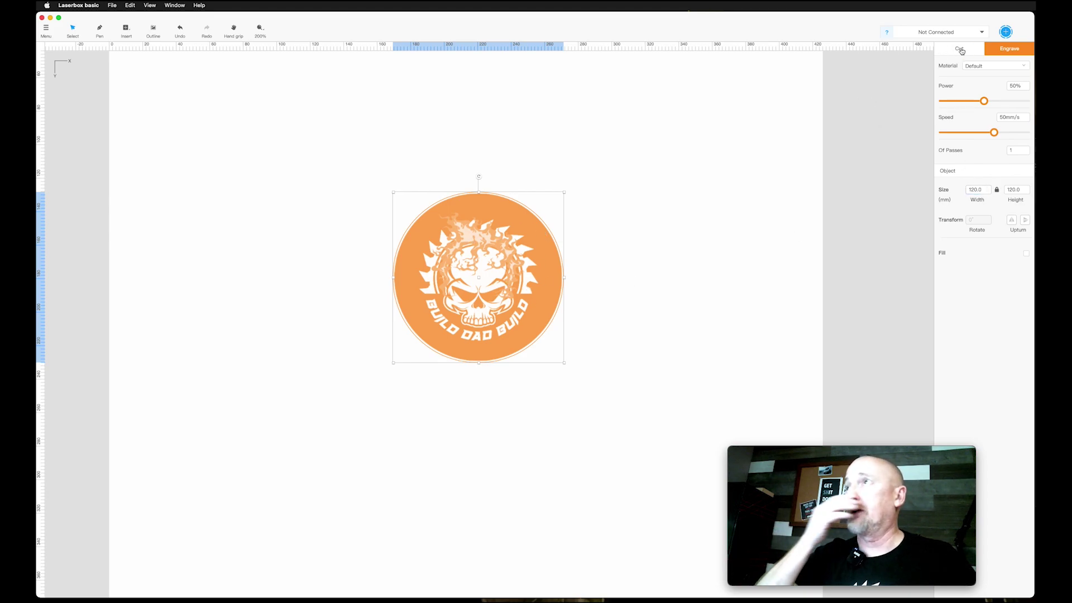
{"action": "left_click", "coordinate": [961, 50]}
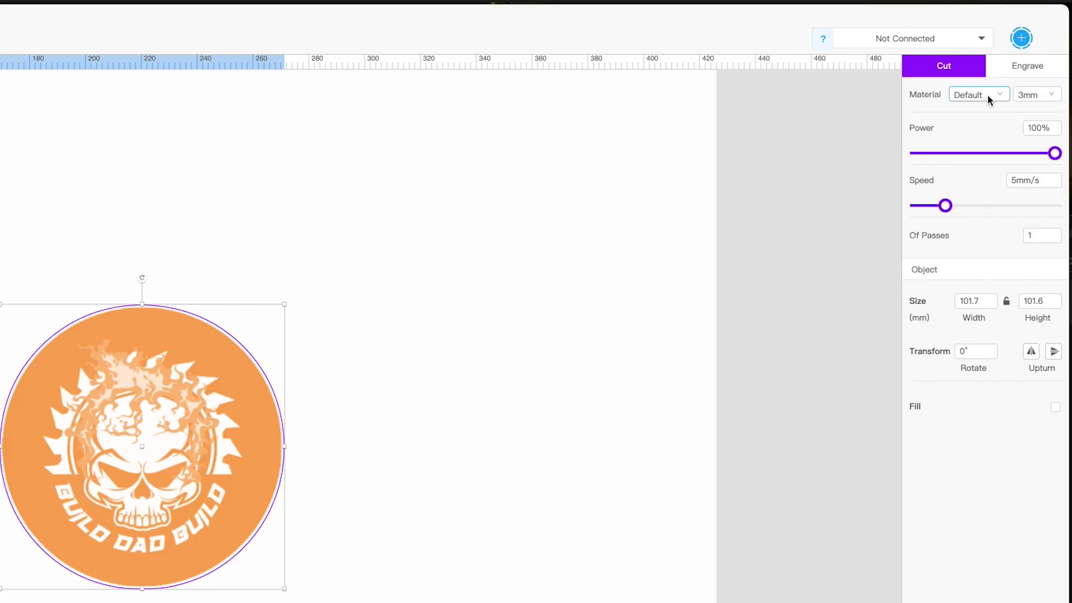
{"action": "left_click", "coordinate": [987, 95]}
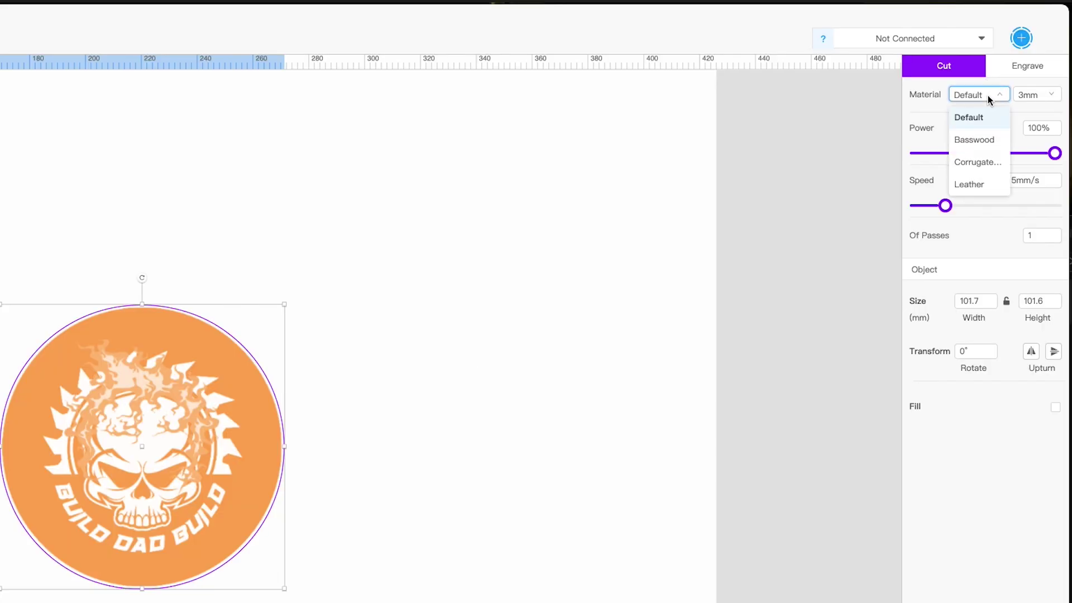
{"action": "left_click", "coordinate": [985, 140]}
{"action": "left_click", "coordinate": [1043, 95]}
{"action": "left_click", "coordinate": [1028, 140]}
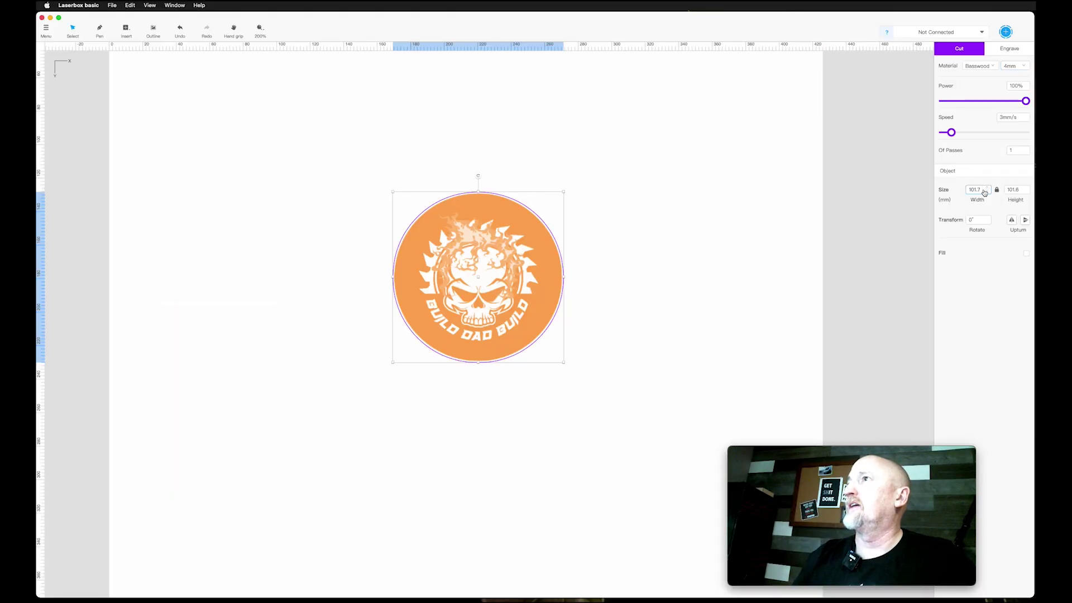
Set the outline circle's width to 110 mm with its proportions locked, and centre it around the logo
{"action": "left_click", "coordinate": [978, 301]}
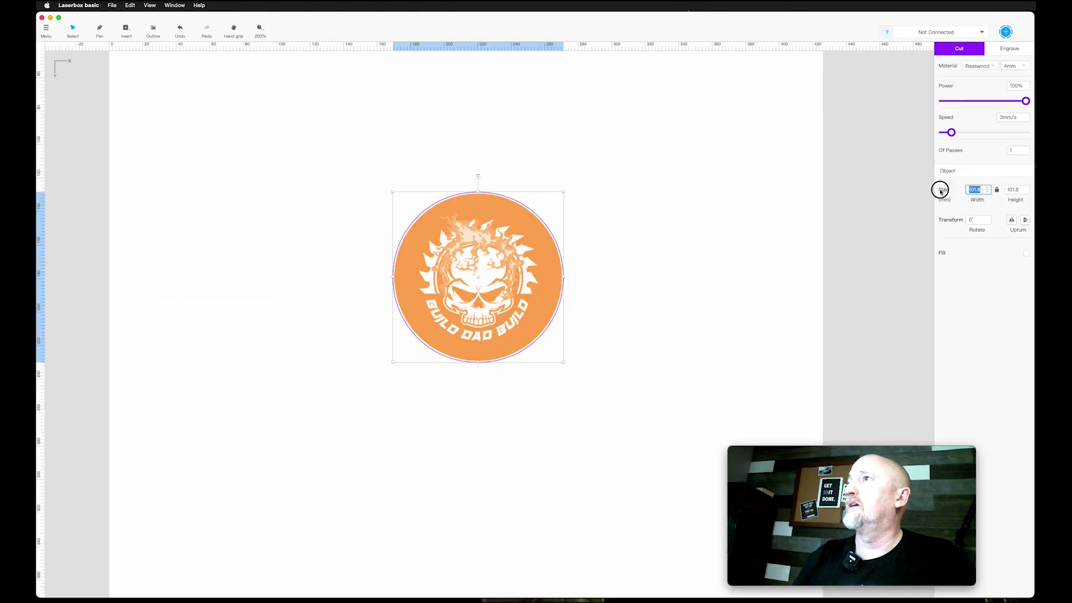
{"action": "type", "text": "110"}
{"action": "key", "text": "Tab"}
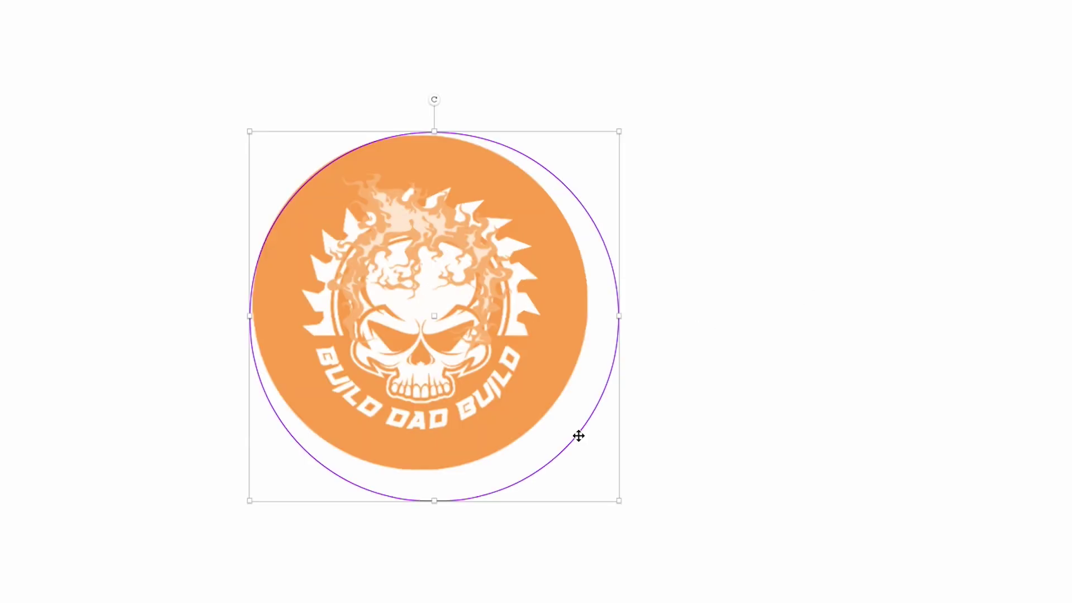
{"action": "left_click_drag", "start_coordinate": [572, 434], "coordinate": [568, 425]}
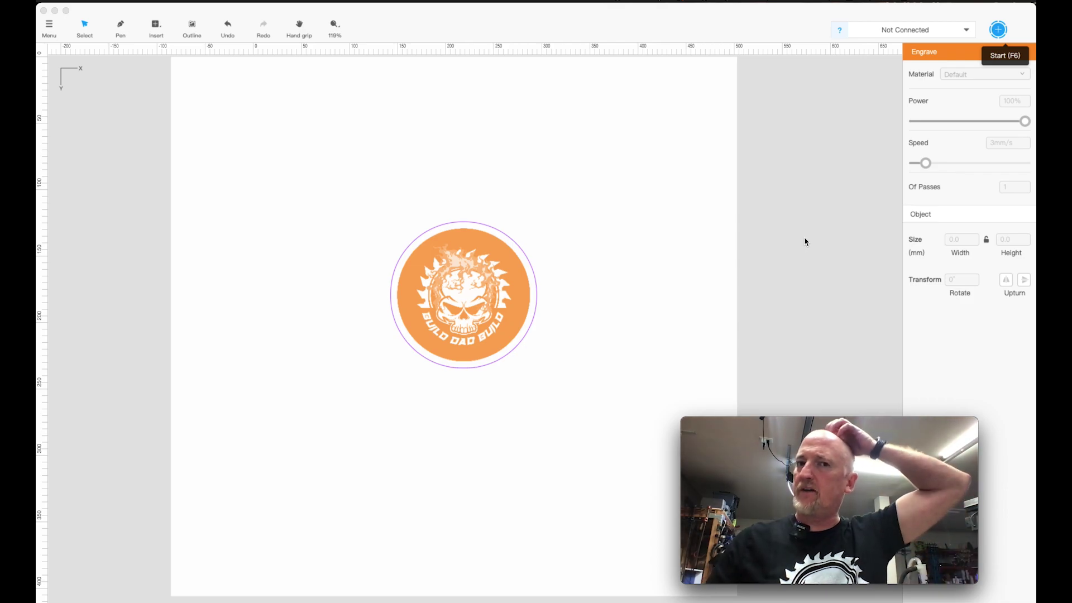
Connect to the LaserBox device through its USB serial port
{"action": "left_click", "coordinate": [966, 33]}
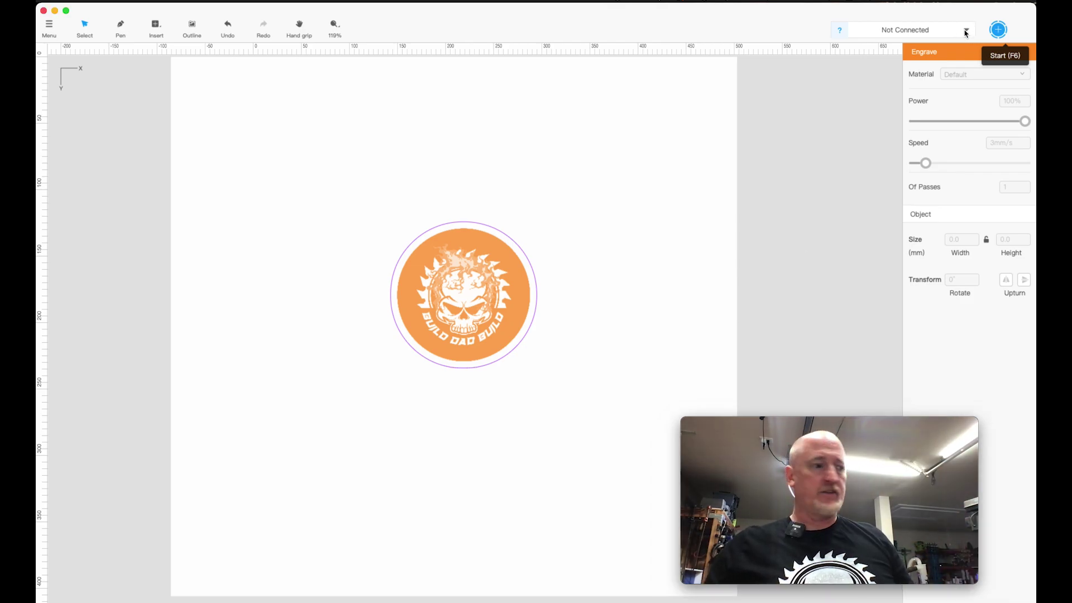
{"action": "left_click", "coordinate": [965, 31]}
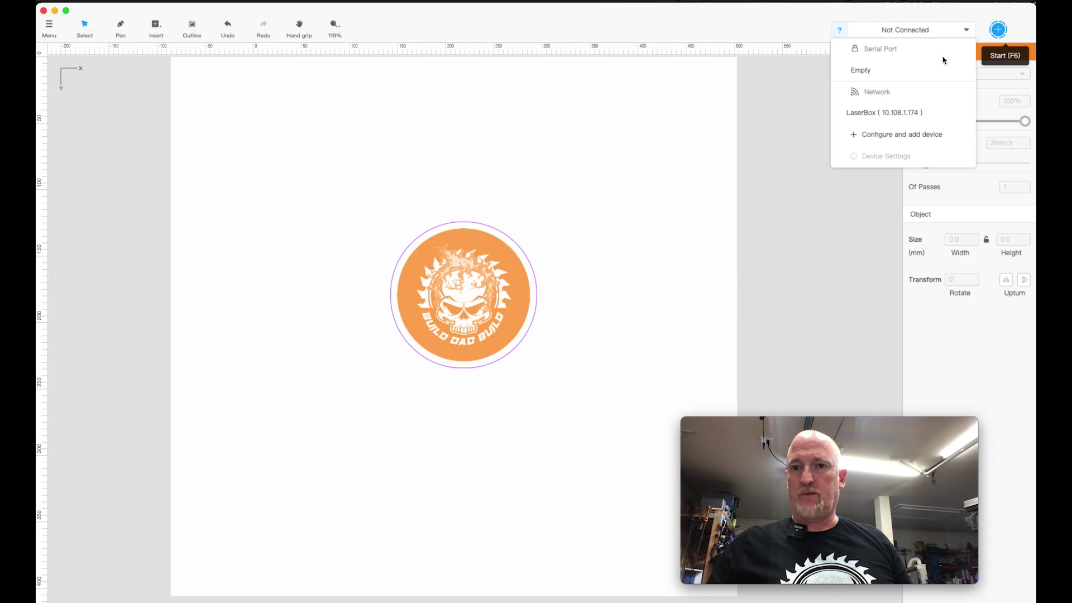
{"action": "left_click", "coordinate": [868, 73]}
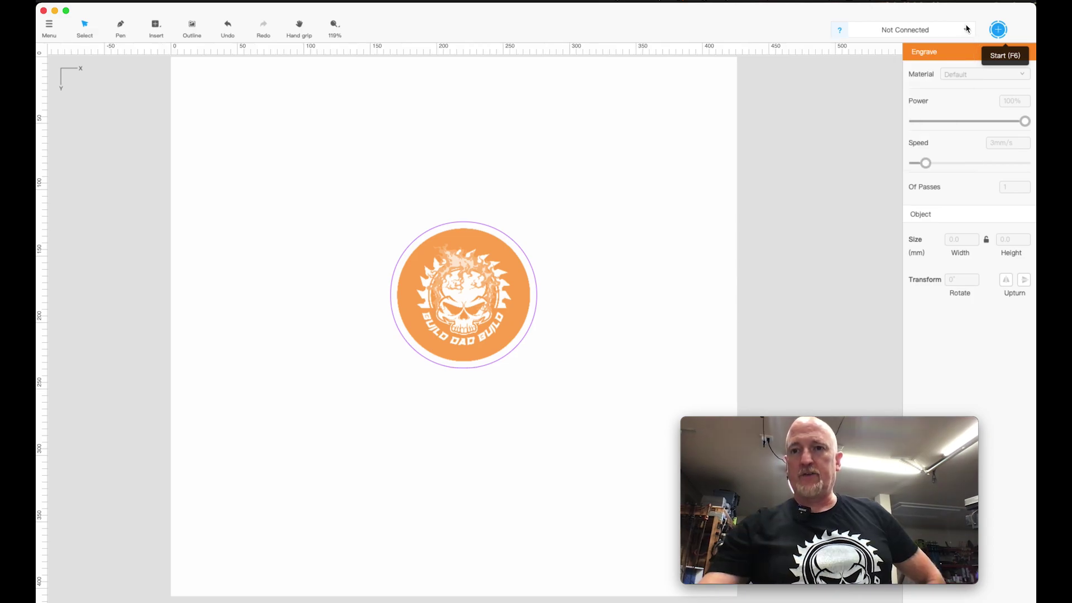
{"action": "left_click", "coordinate": [966, 29]}
{"action": "left_click", "coordinate": [916, 72]}
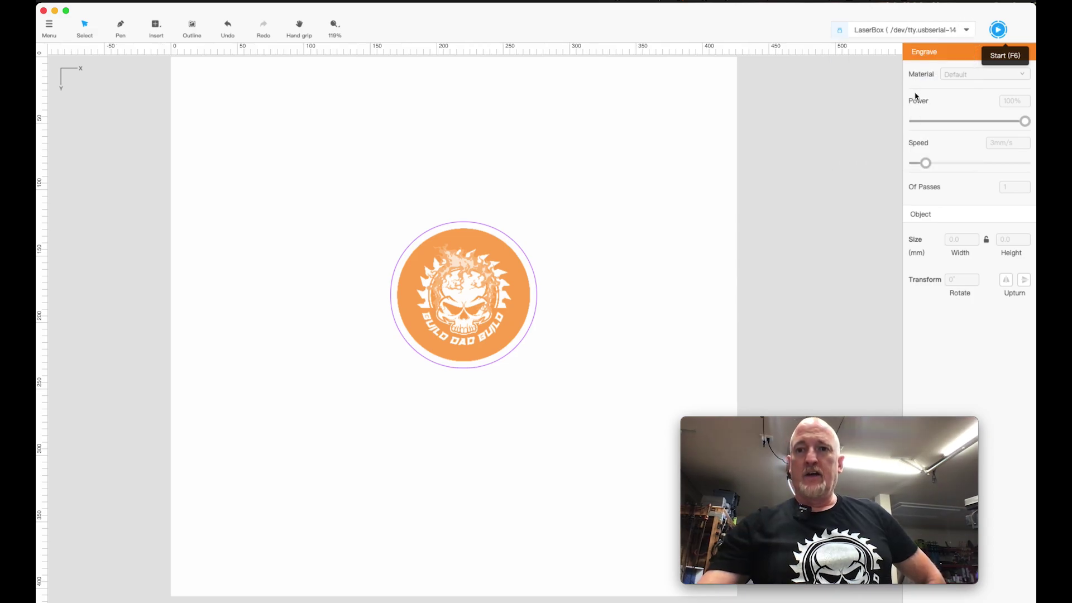
Open the job setup for the laser and set the laser's starting position to the centre of the pattern
{"action": "left_click", "coordinate": [998, 30]}
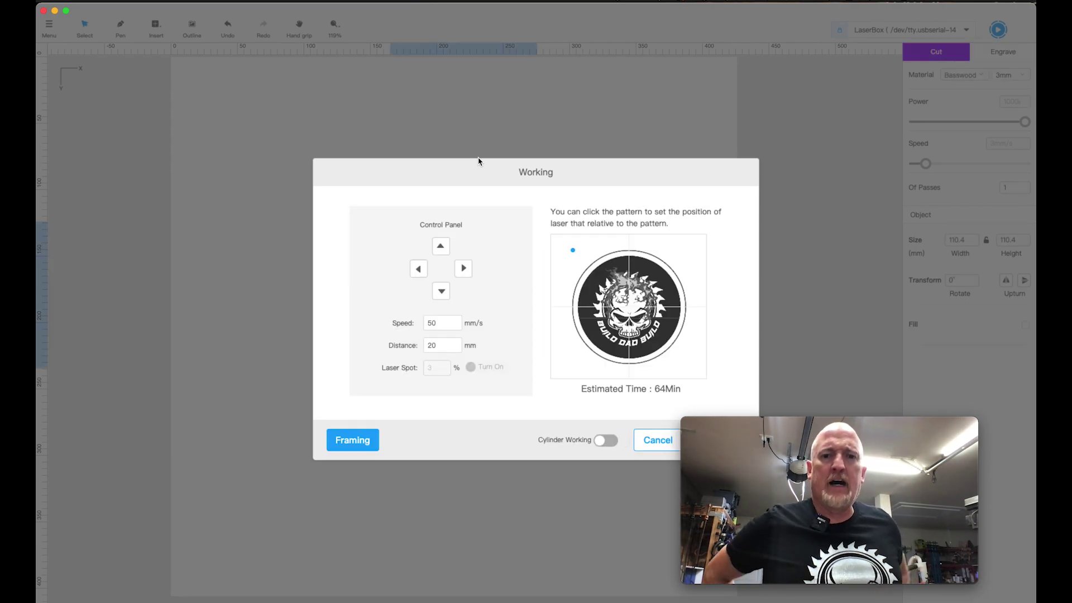
{"action": "mouse_move", "coordinate": [715, 433]}
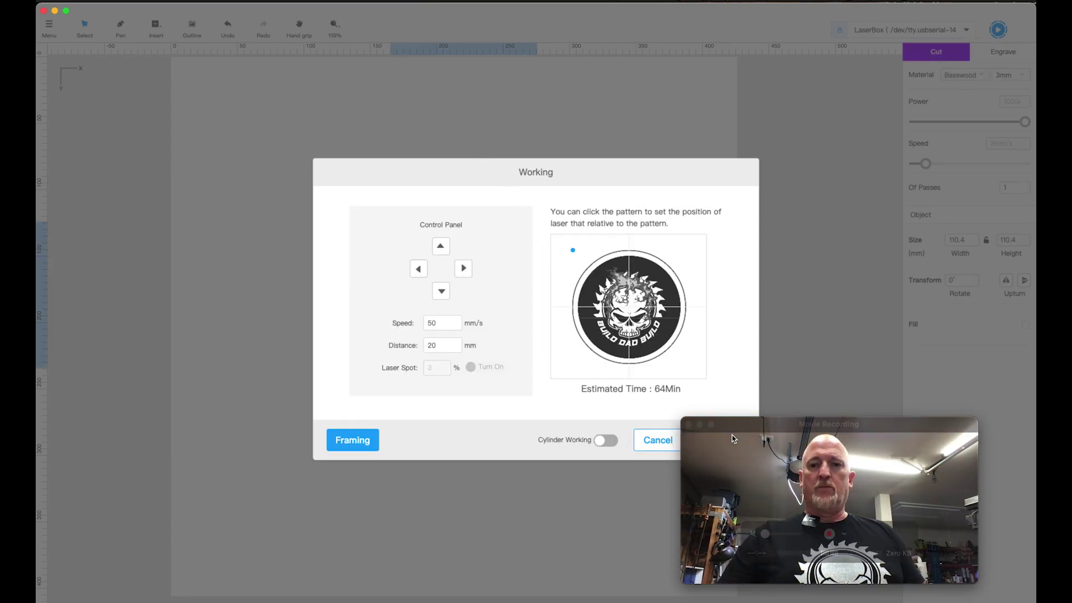
{"action": "left_click_drag", "start_coordinate": [760, 430], "coordinate": [812, 441]}
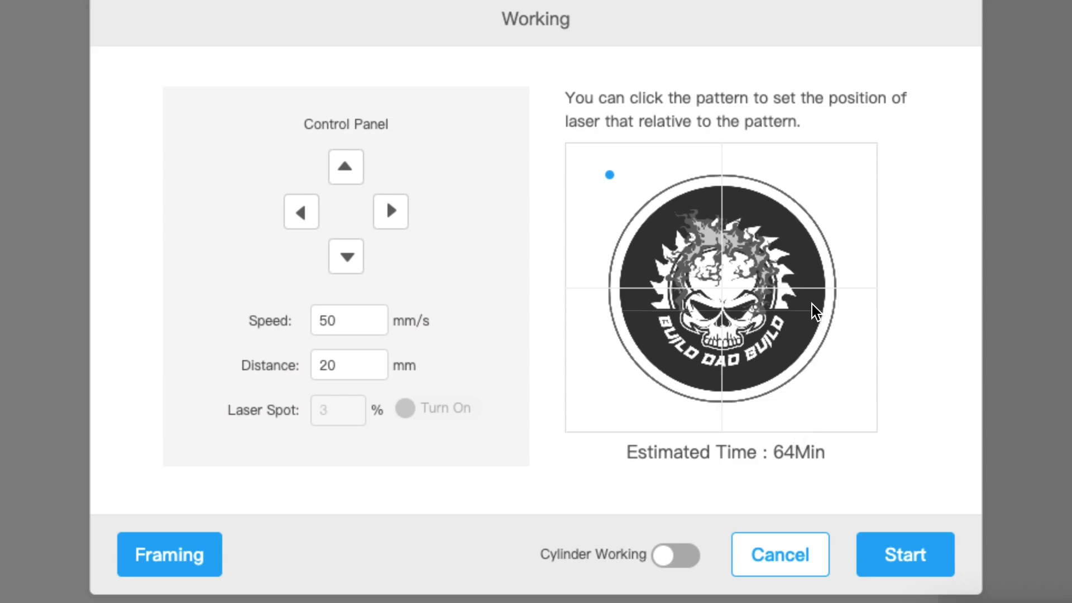
{"action": "left_click", "coordinate": [720, 287]}
{"action": "left_click", "coordinate": [598, 163]}
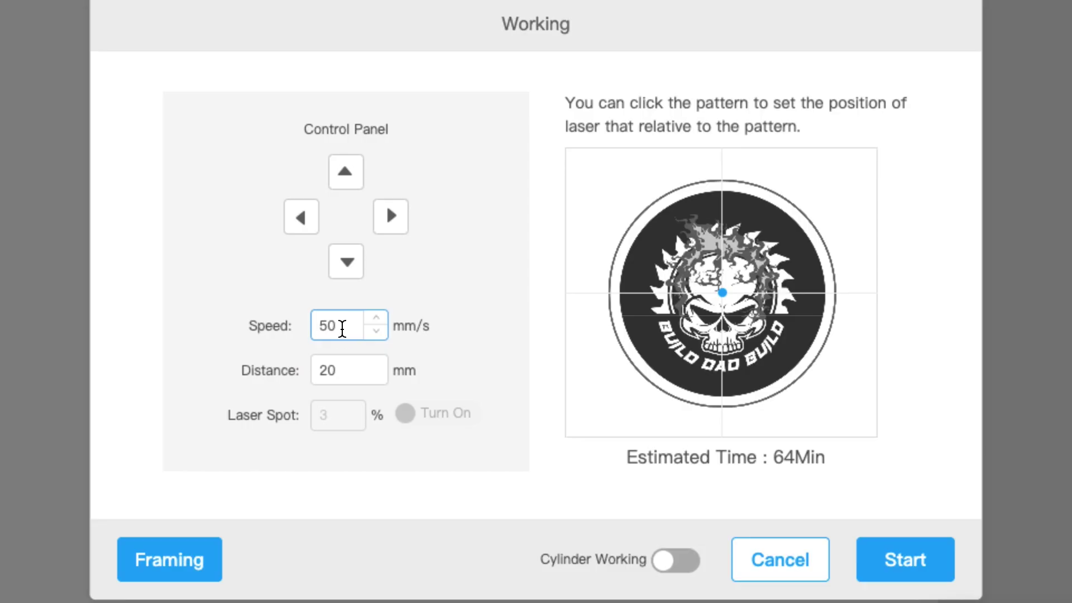
Set the laser head's movement speed to 150 mm/s in the job setup
{"action": "left_click_drag", "start_coordinate": [342, 328], "coordinate": [254, 335]}
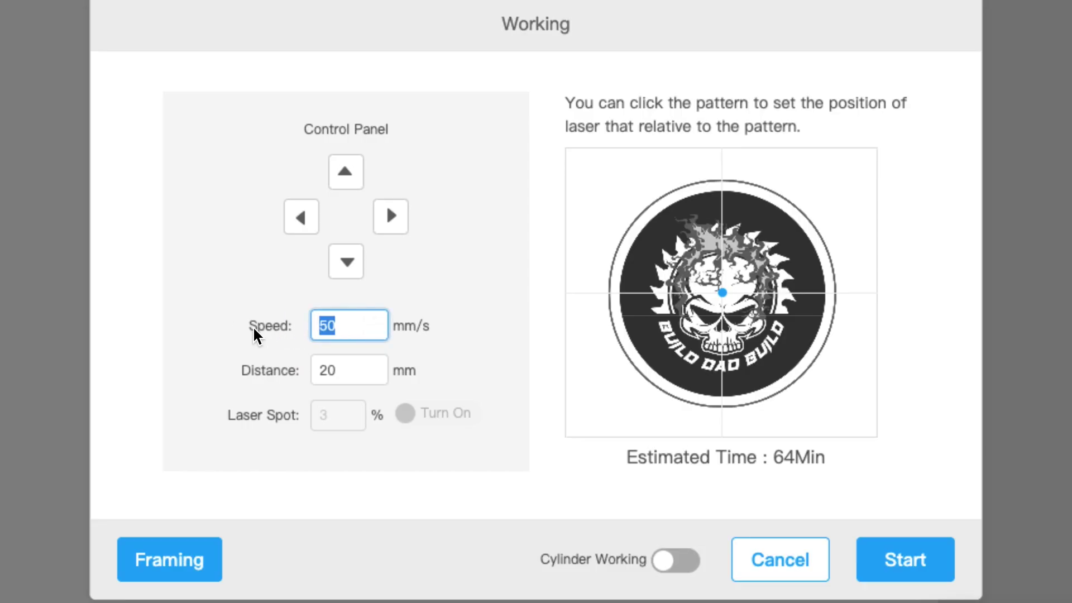
{"action": "type", "text": "150"}
{"action": "key", "text": "Tab"}
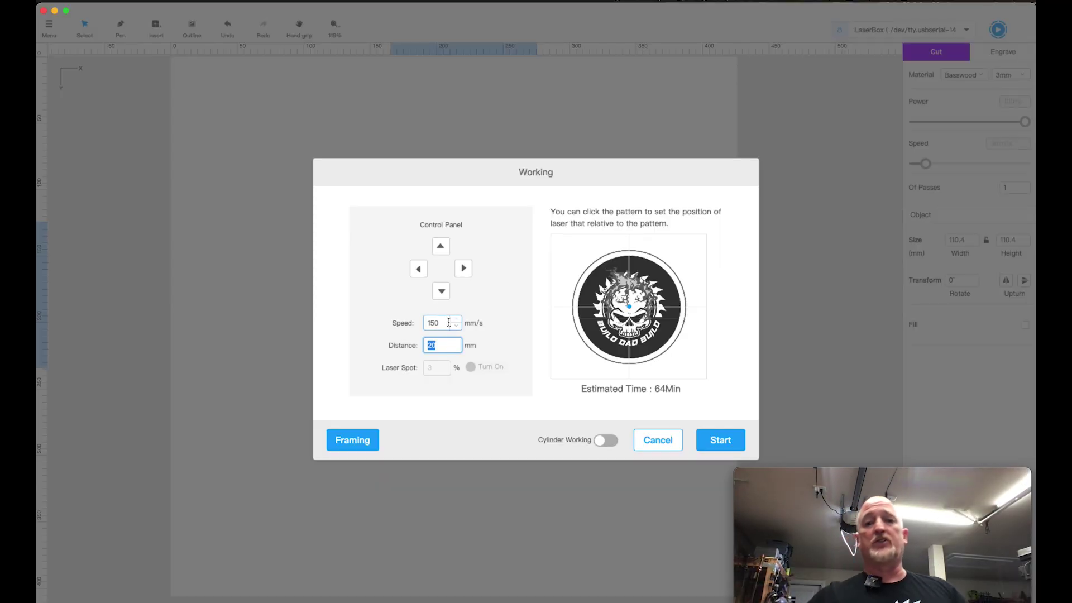
{"action": "left_click_drag", "start_coordinate": [448, 322], "coordinate": [419, 322]}
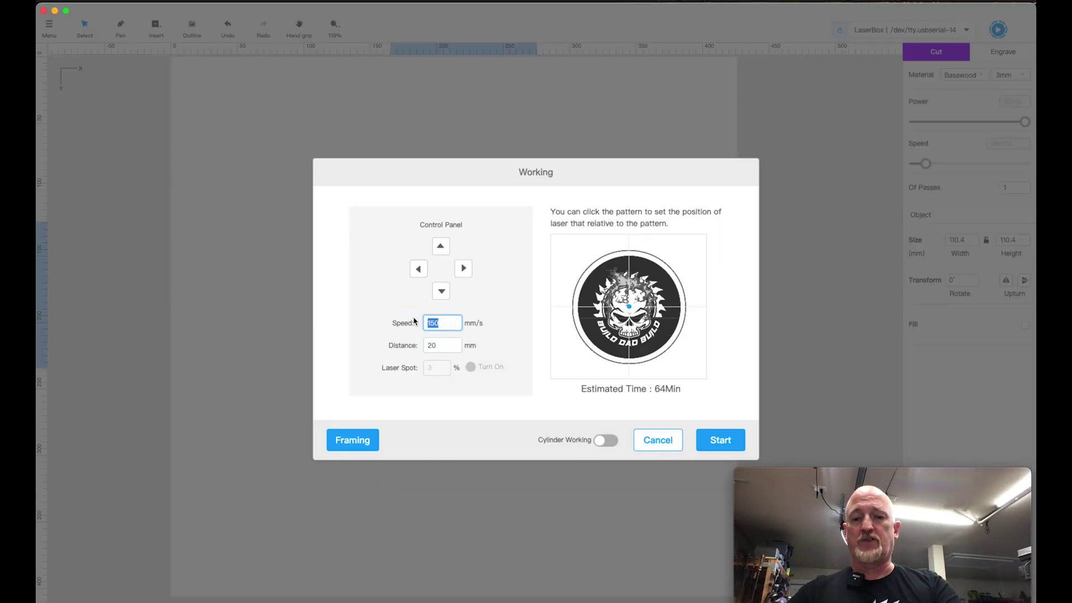